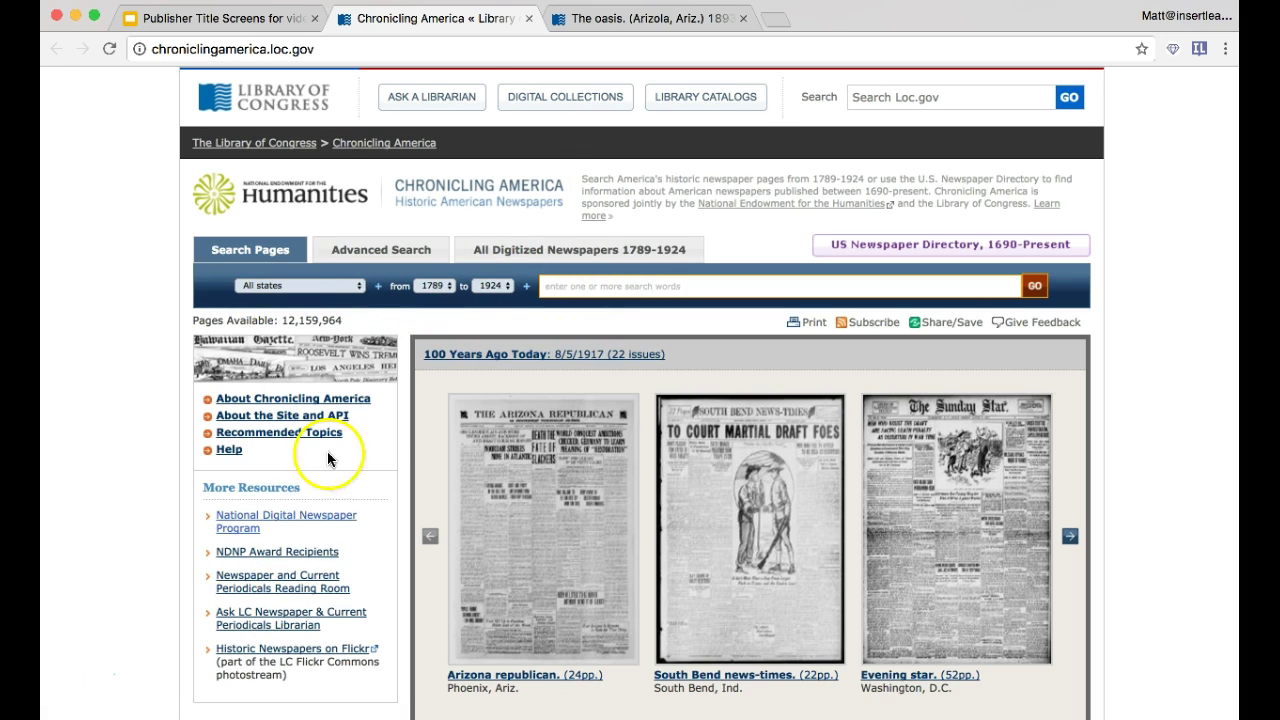
- Go to the already open page of The Oasis, December 28, 1912, and launch the InsertLearning extension on it
left_click(607, 22)
scroll(109, 421, "down", 5)
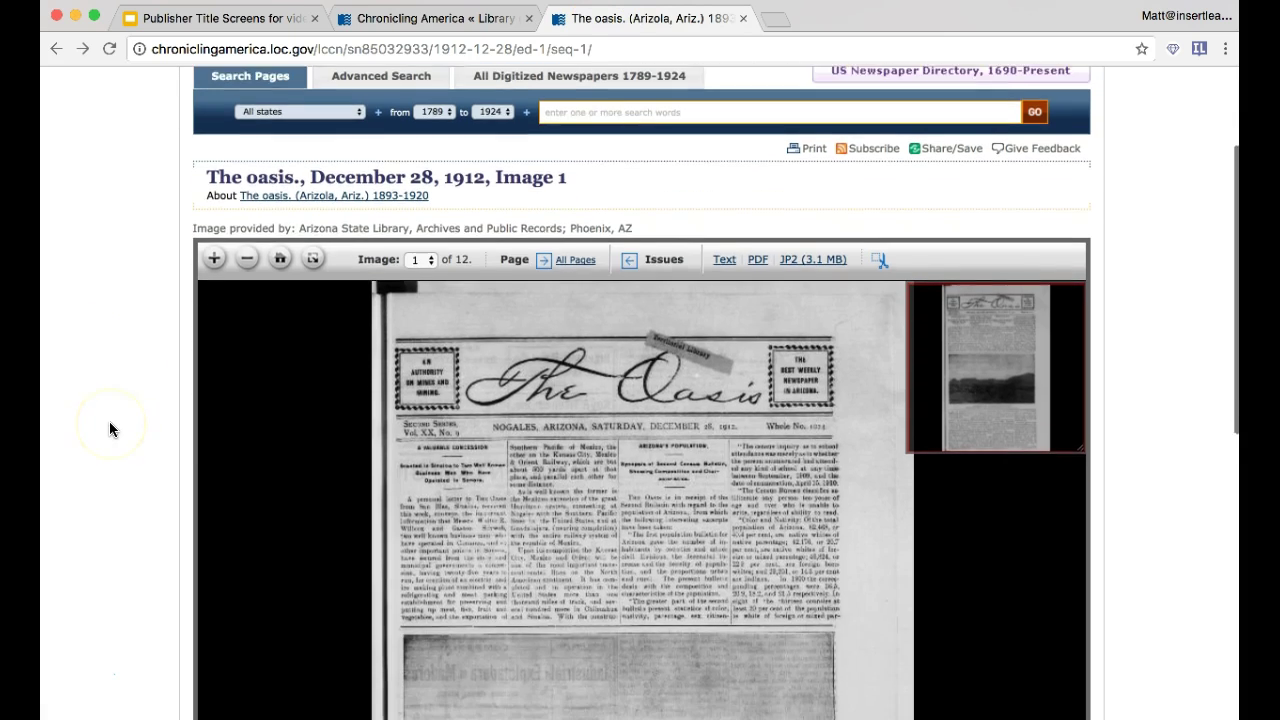
left_click(352, 437)
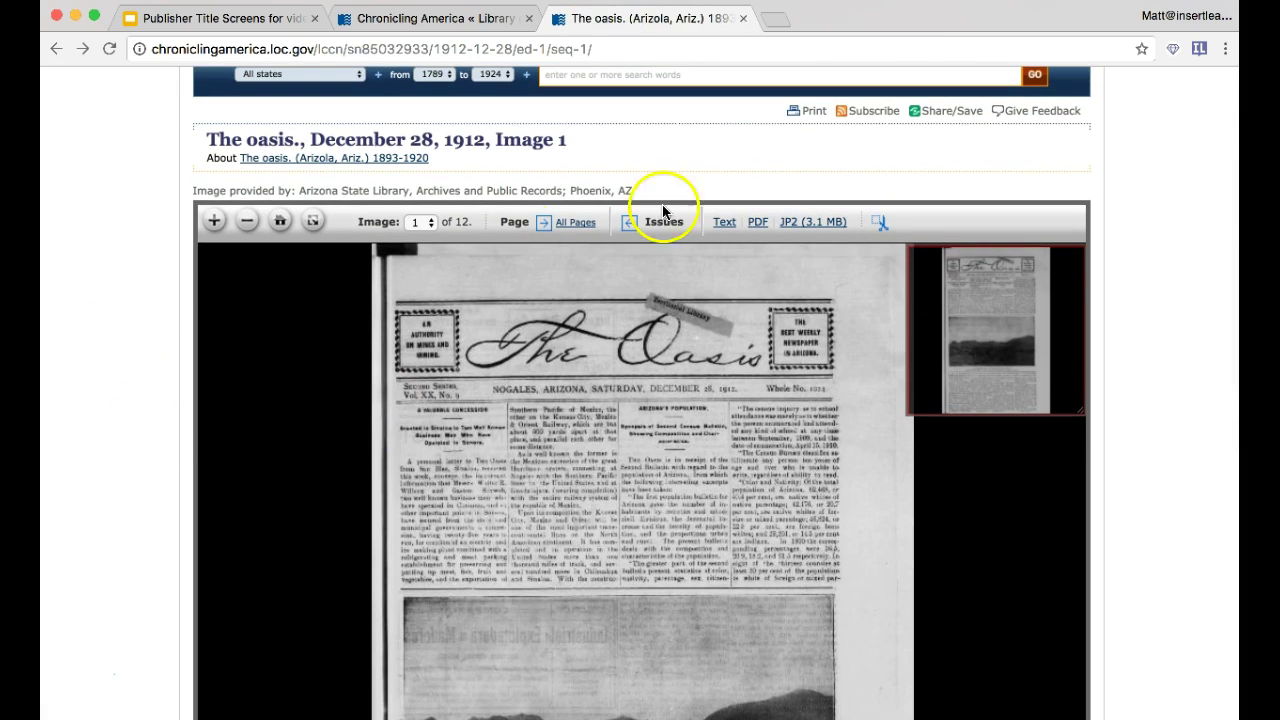
scroll(640, 127, "up", 2)
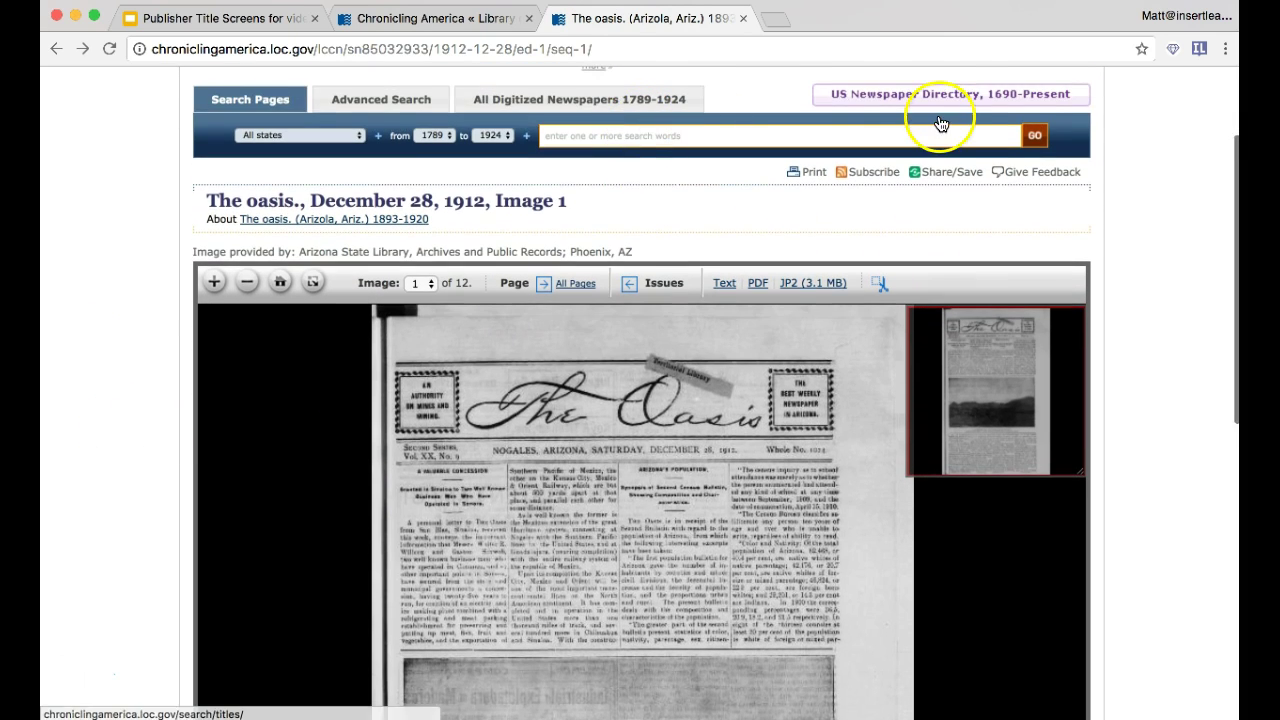
left_click(1198, 52)
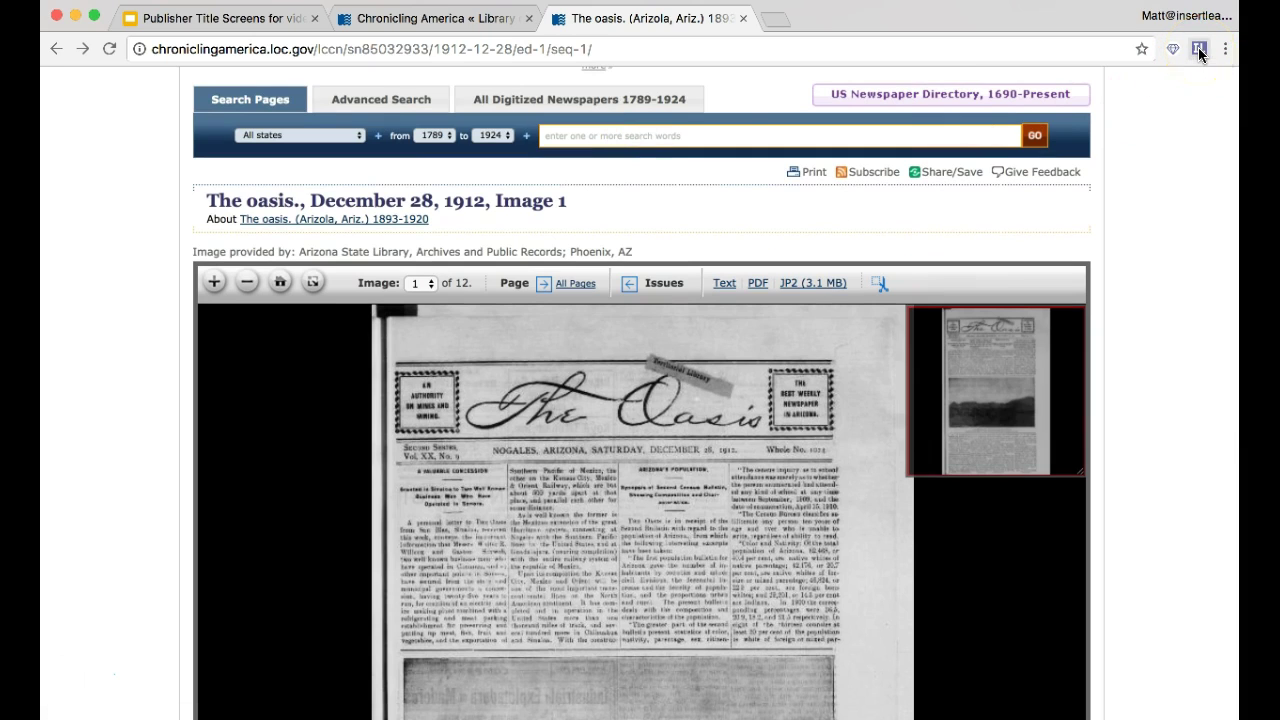
left_click(1200, 52)
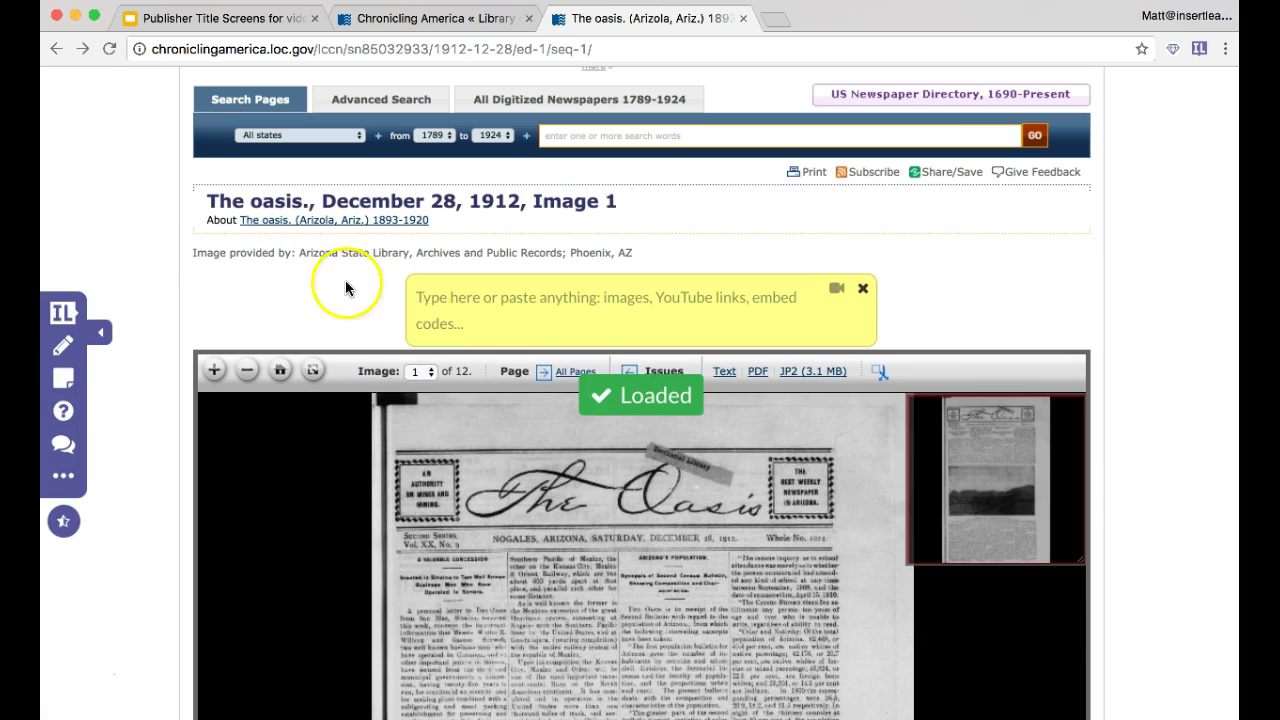
- Delete the existing sticky note above the newspaper viewer and insert a new blank one below the image credit line
left_click(864, 292)
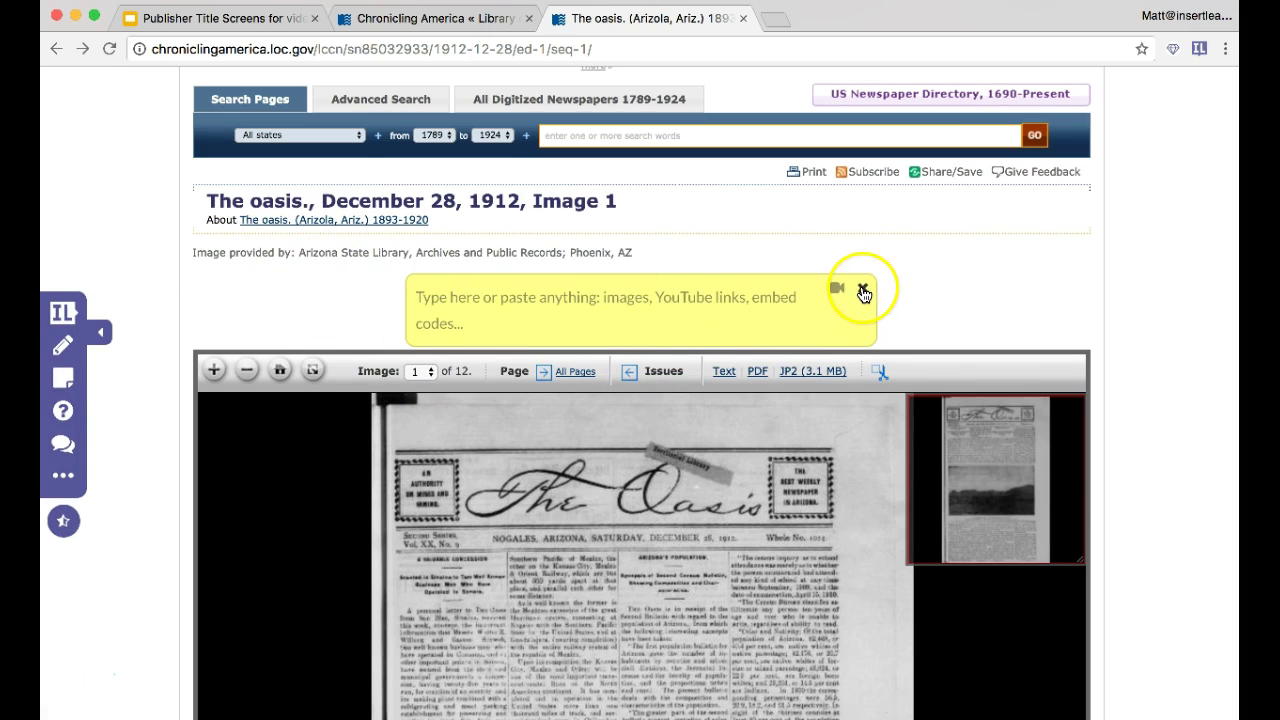
left_click(68, 380)
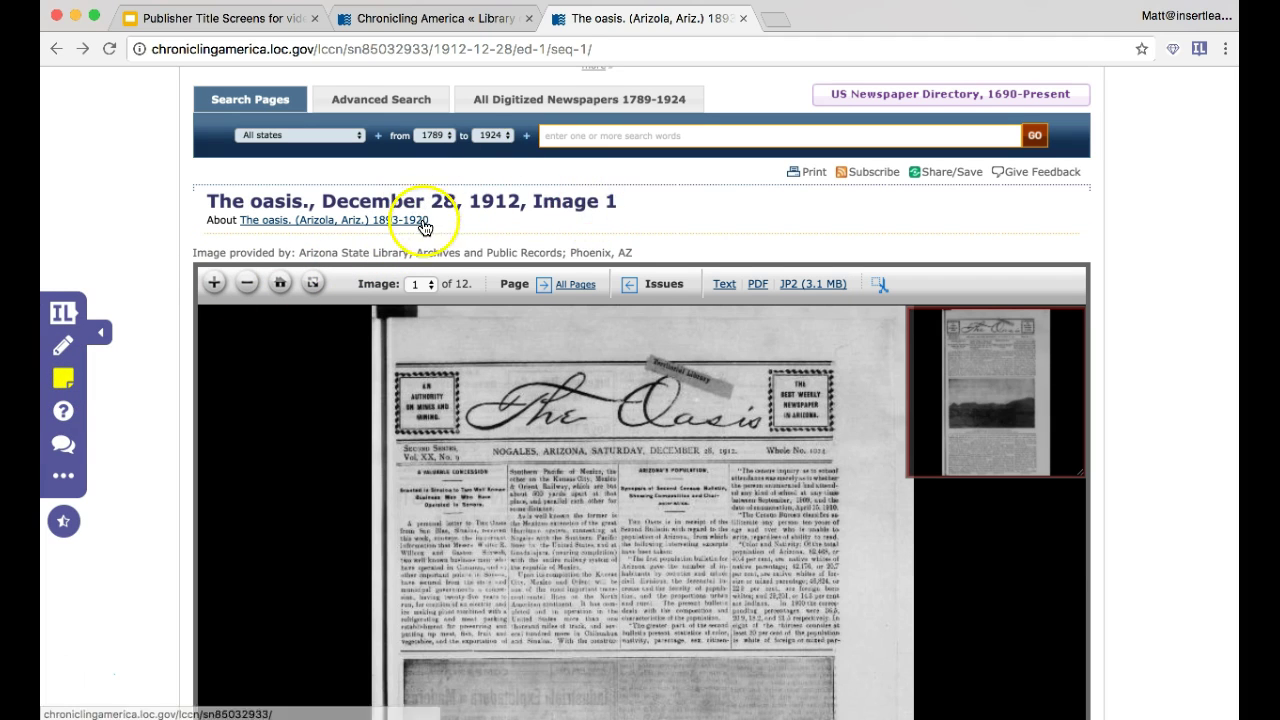
left_click(671, 257)
left_click(502, 295)
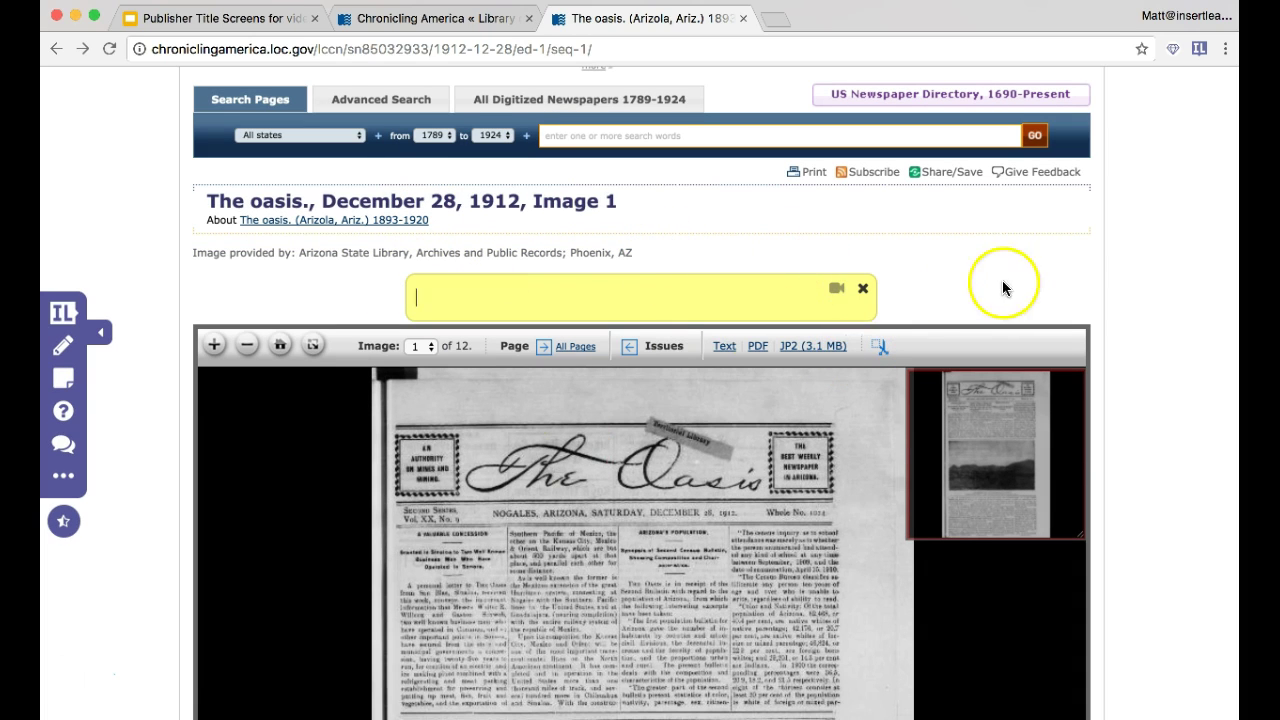
- Insert a 10-point question with the default text "What is your question?" between the sticky note and the newspaper viewer
left_click(55, 418)
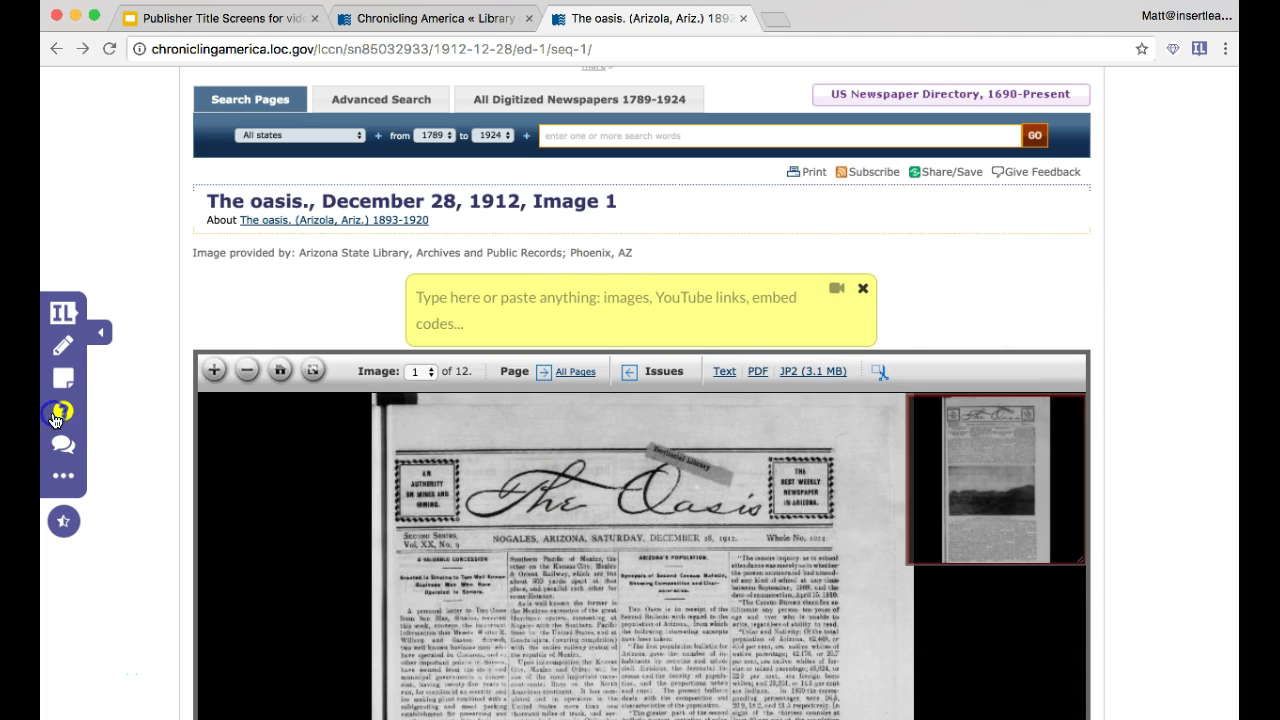
left_click(320, 290)
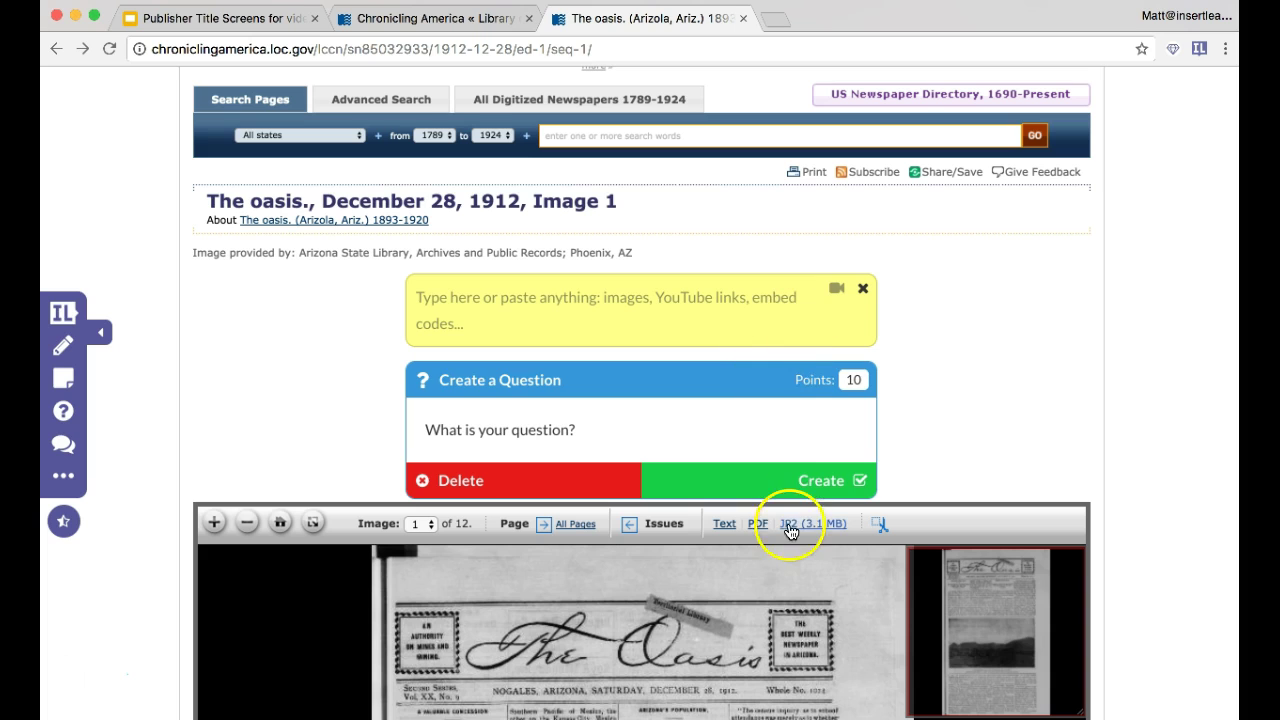
left_click(828, 480)
- Add another 10-point question with the default text below the citation at the end of the newspaper page
scroll(1108, 412, "down", 4)
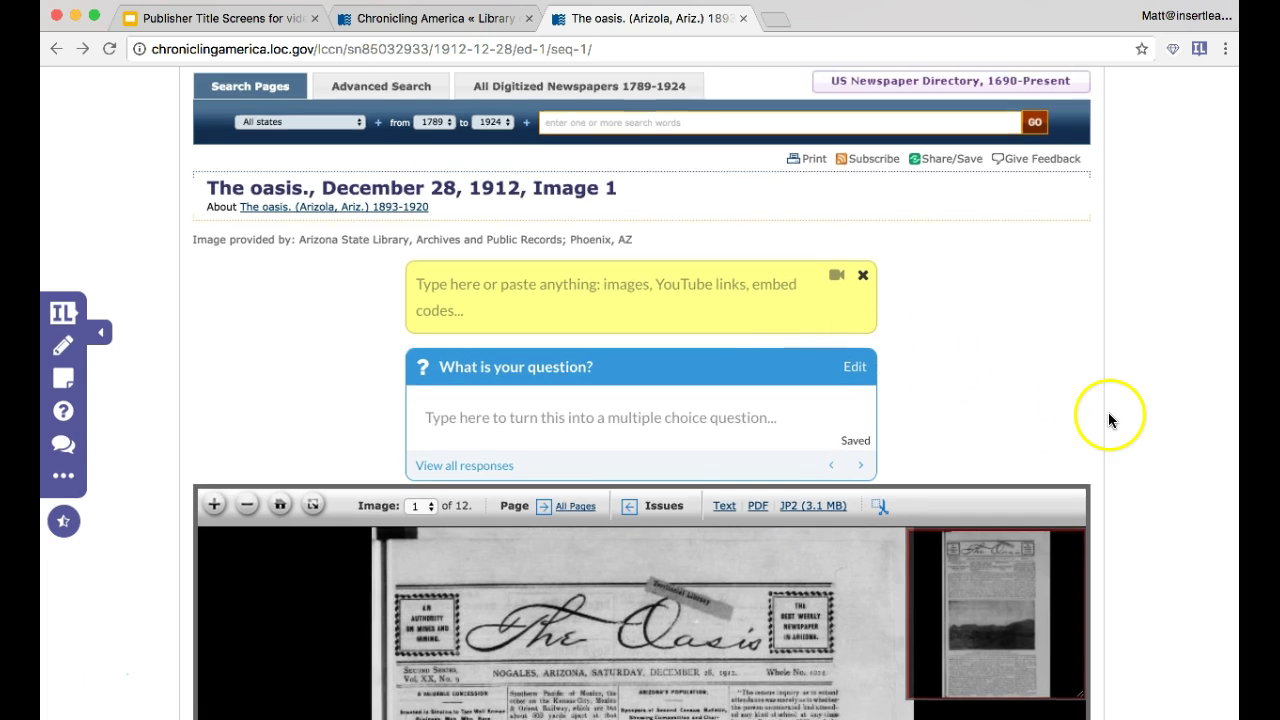
scroll(1167, 452, "down", 10)
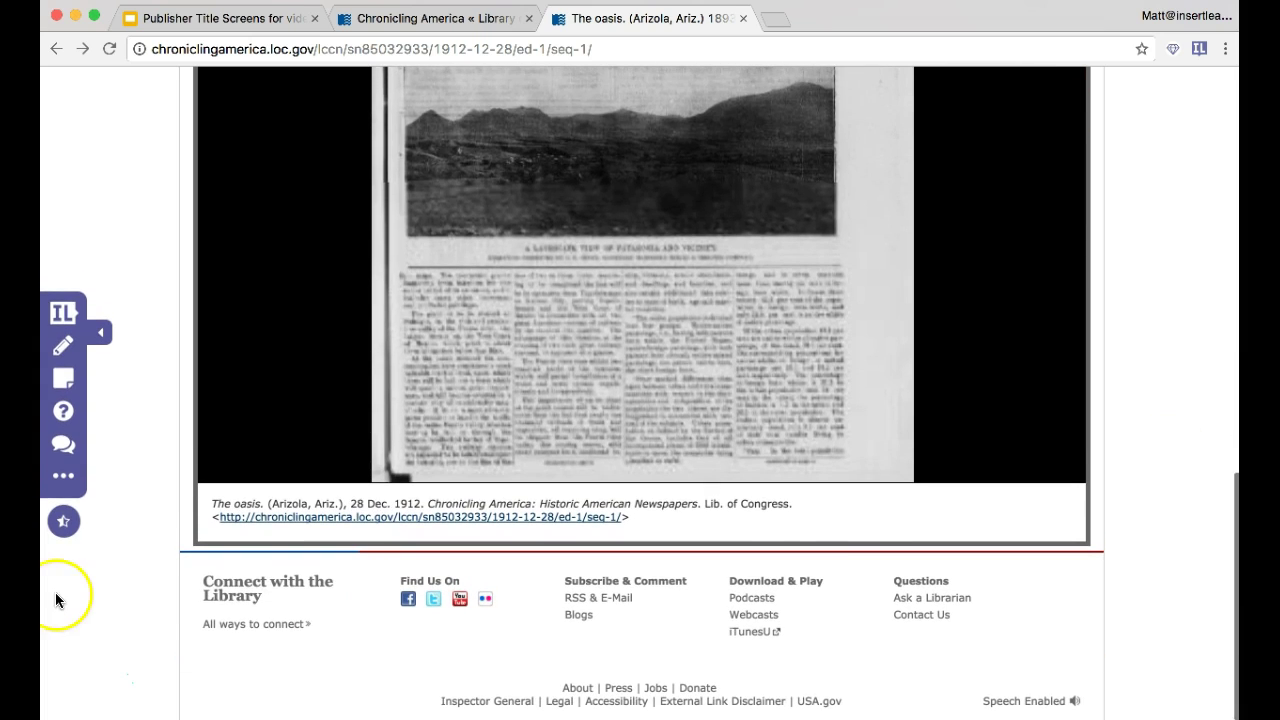
left_click(64, 410)
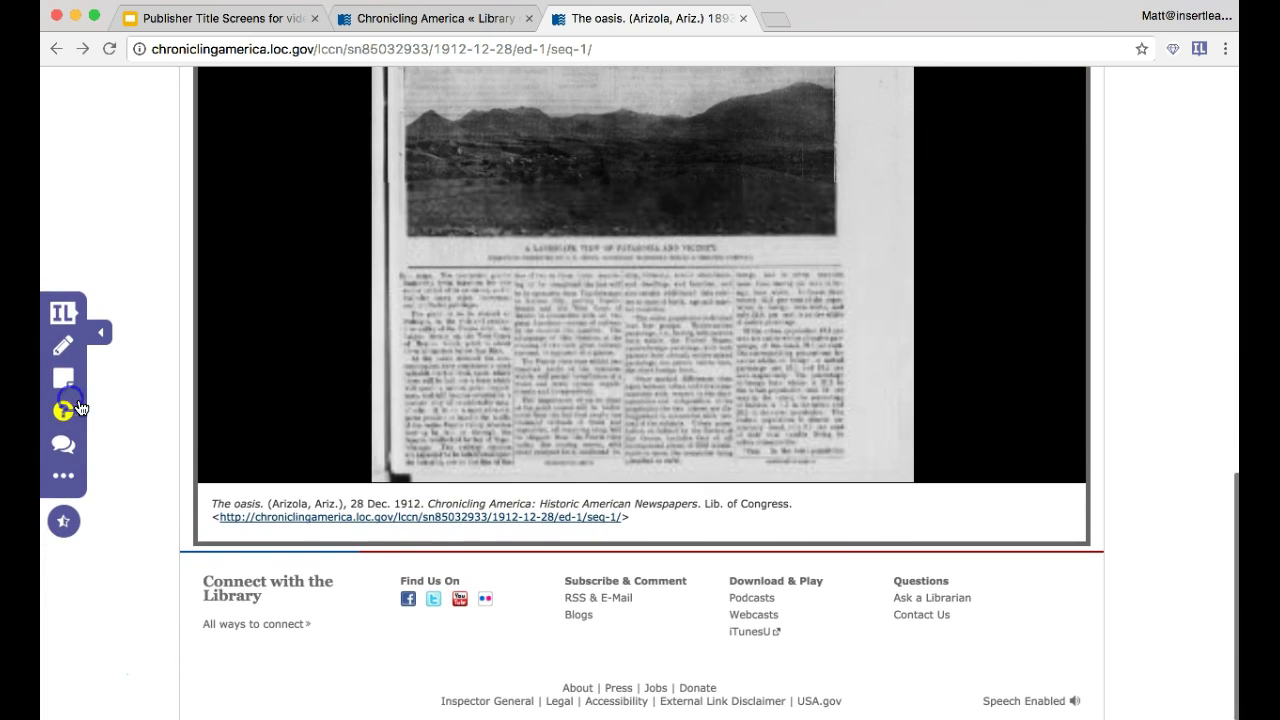
left_click(797, 513)
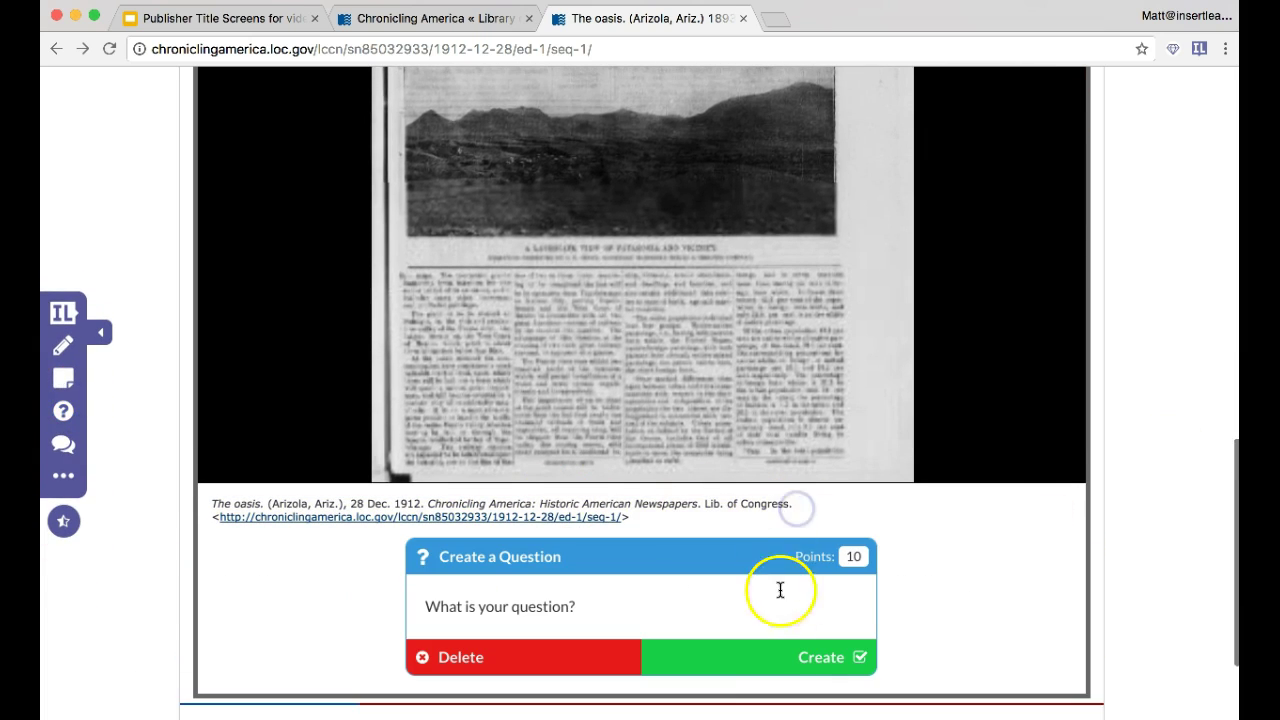
left_click(703, 660)
- Open the OCR text version of the newspaper page from the image viewer
scroll(1141, 460, "up", 5)
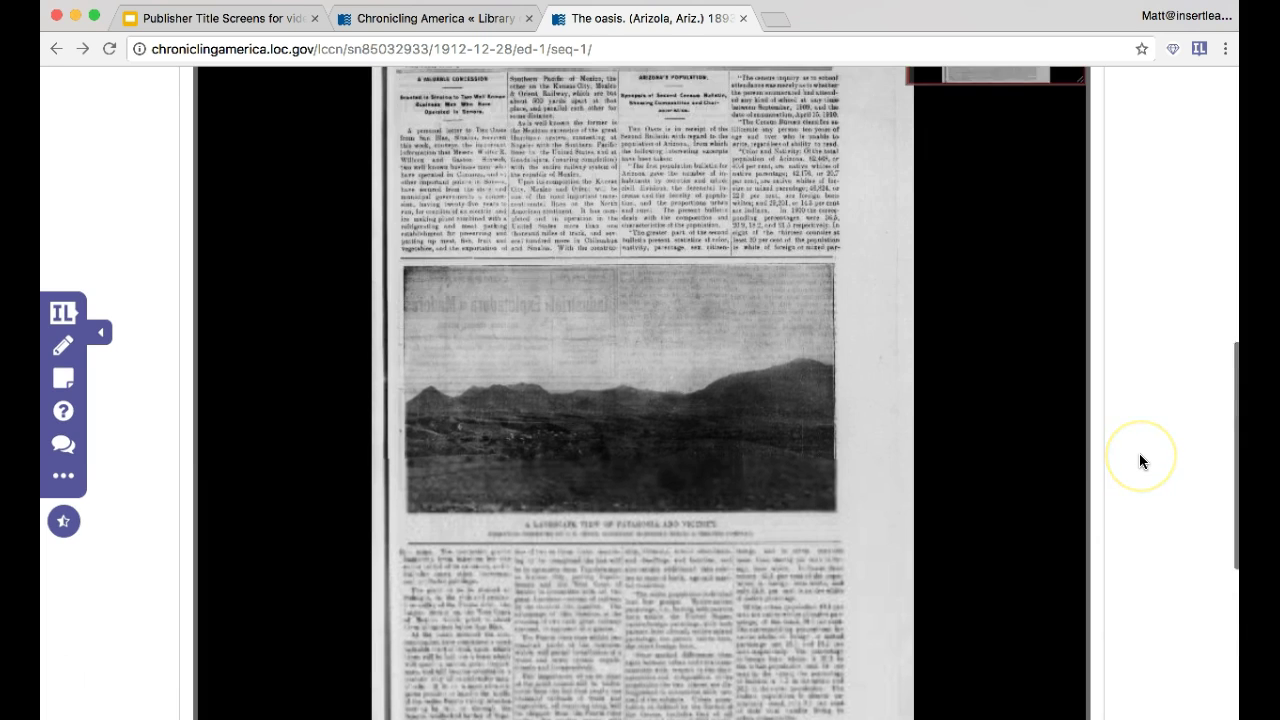
scroll(1139, 453, "up", 5)
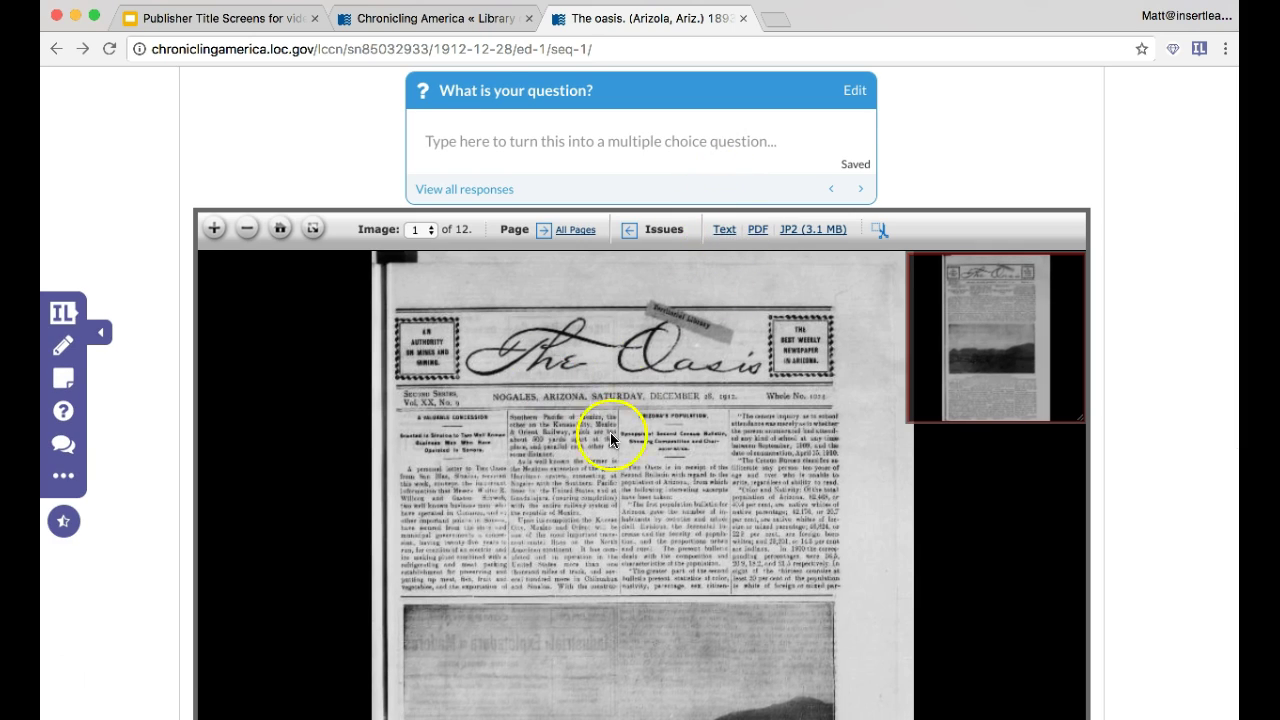
left_click(726, 235)
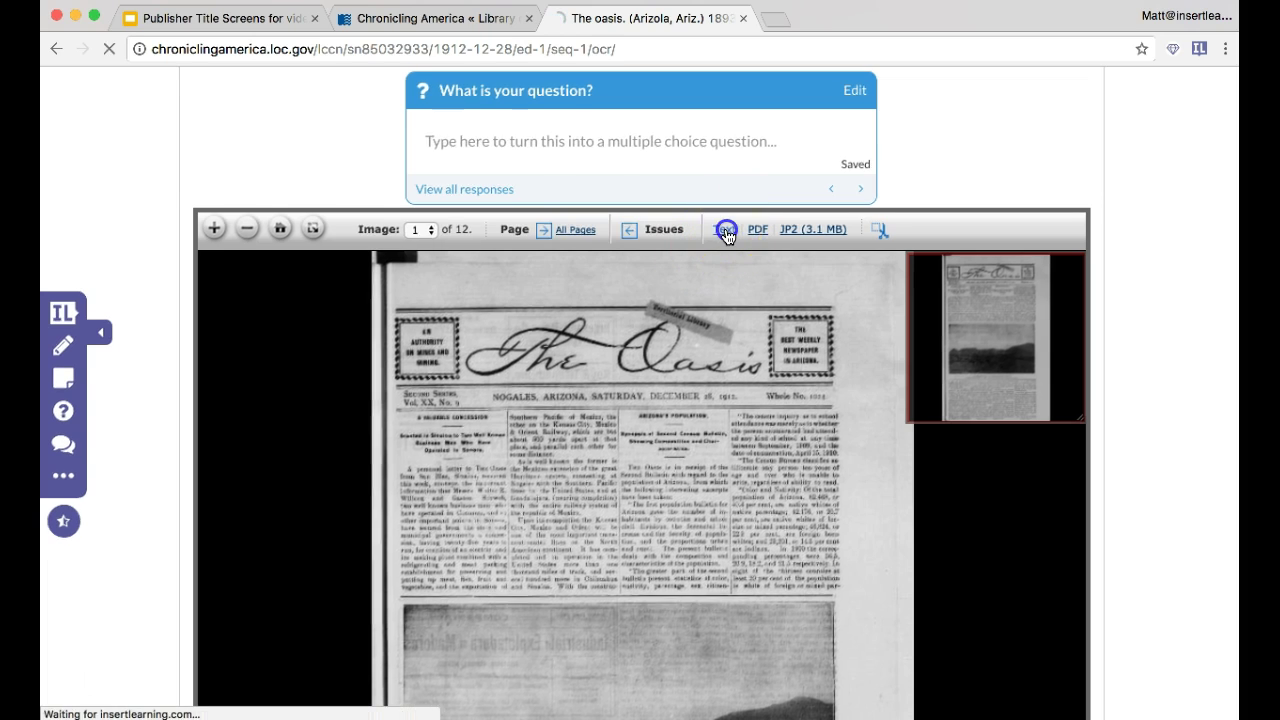
left_click(718, 243)
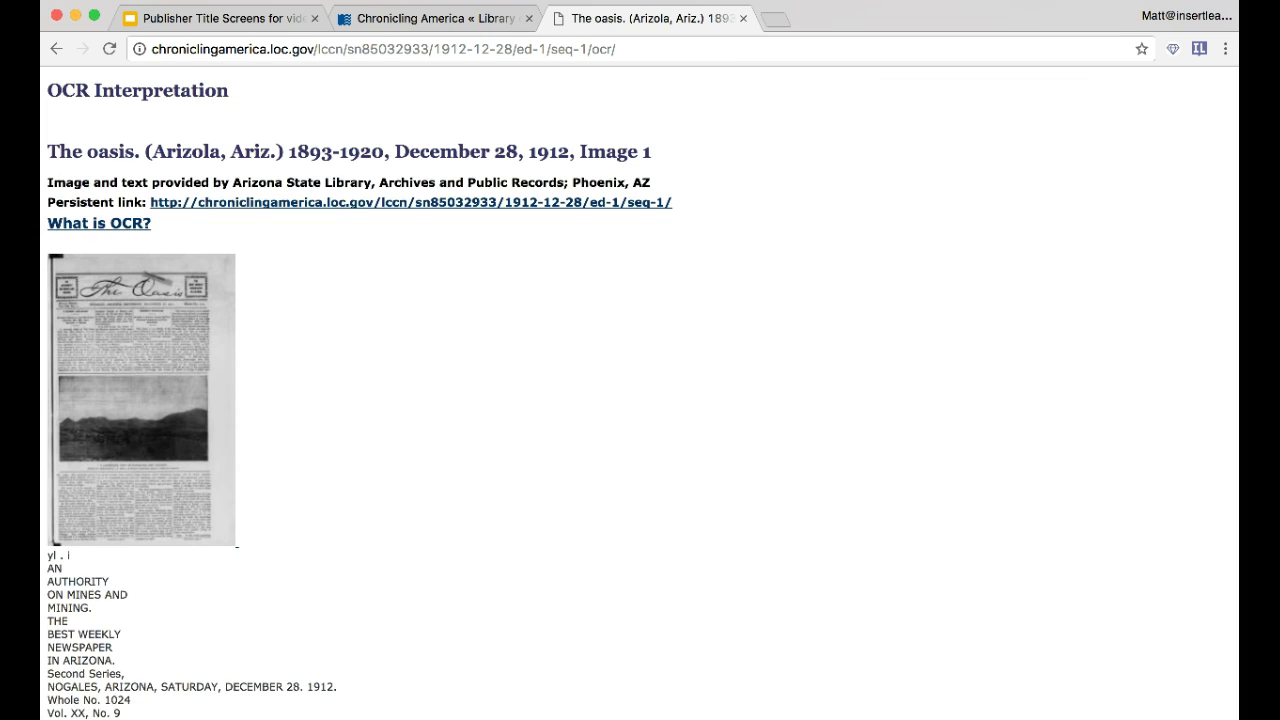
- Launch InsertLearning on the OCR text page and insert a blank sticky note beneath the newspaper title heading
scroll(251, 363, "down", 5)
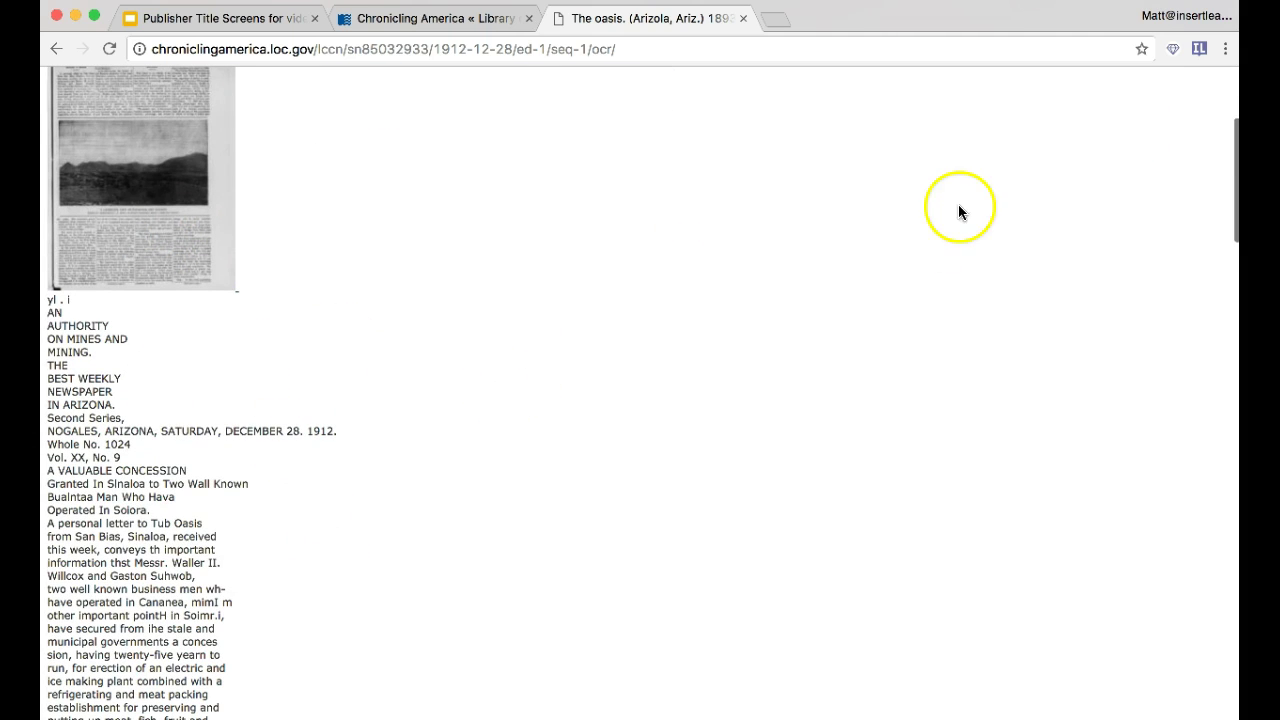
scroll(1027, 183, "up", 5)
left_click(1199, 48)
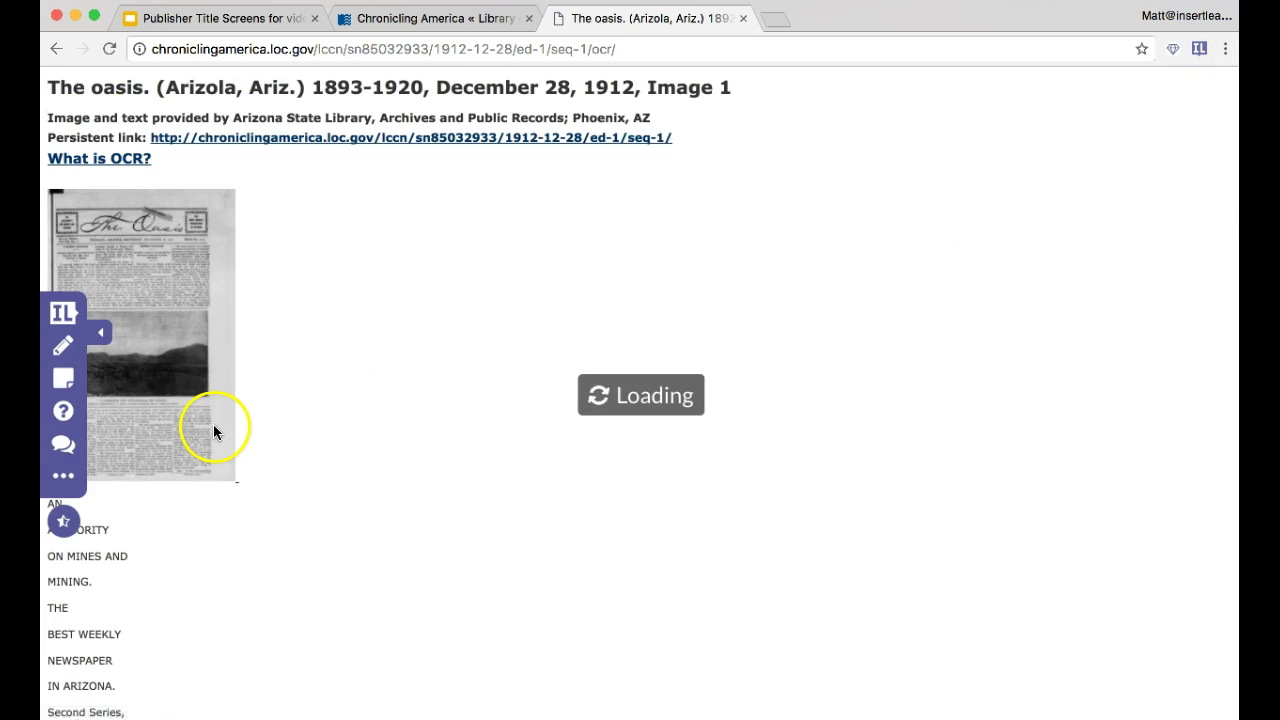
left_click(60, 382)
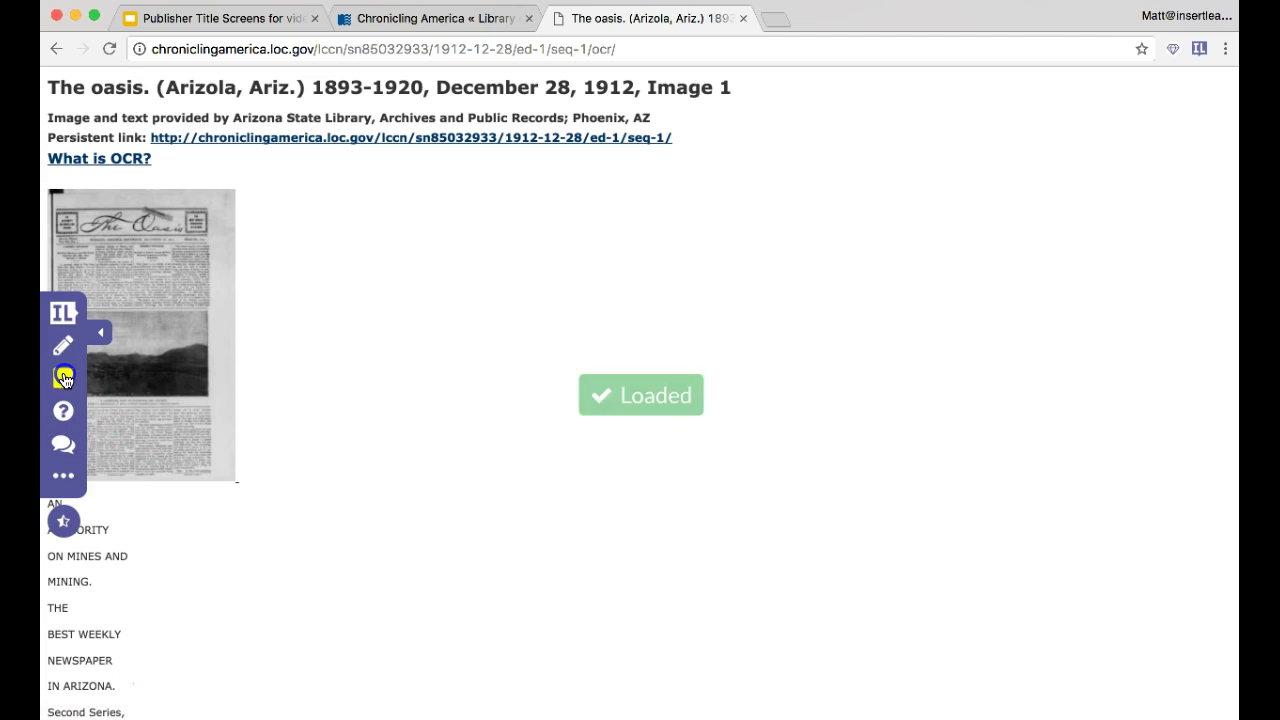
left_click(392, 88)
- Insert a discussion with the default topic after the OCR line "this week, conveys th important"
scroll(229, 429, "down", 3)
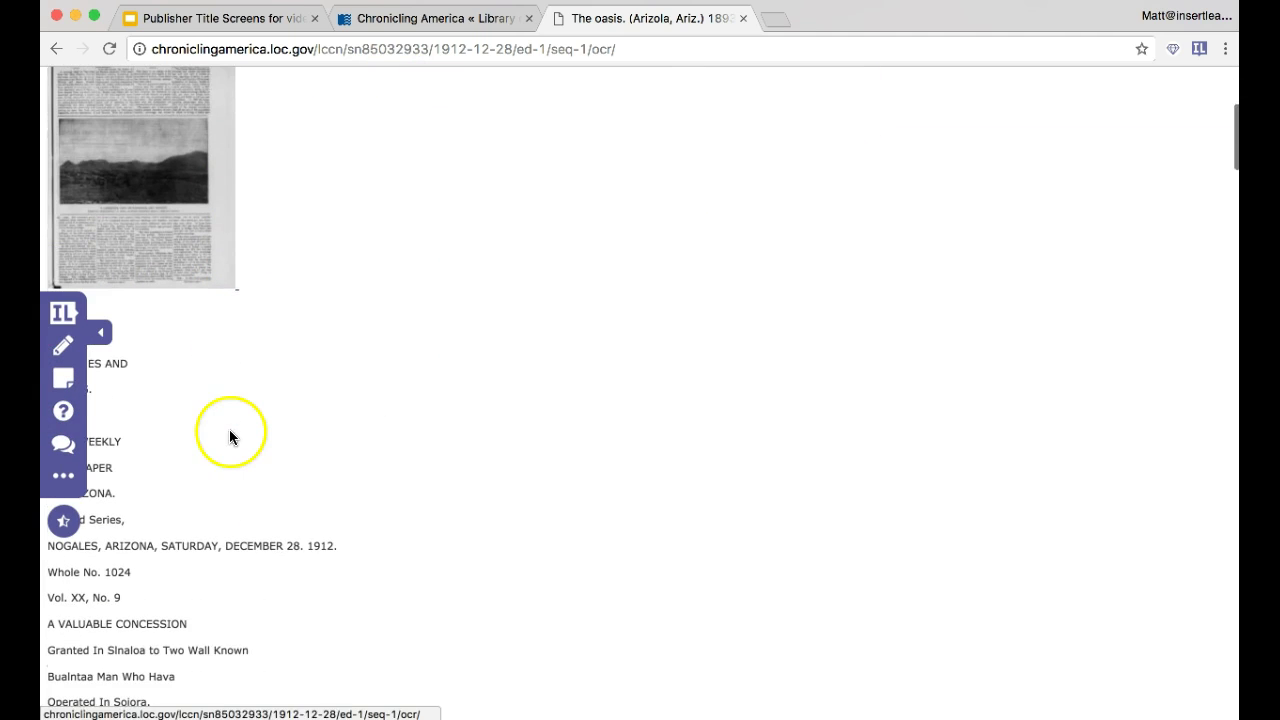
left_click(62, 420)
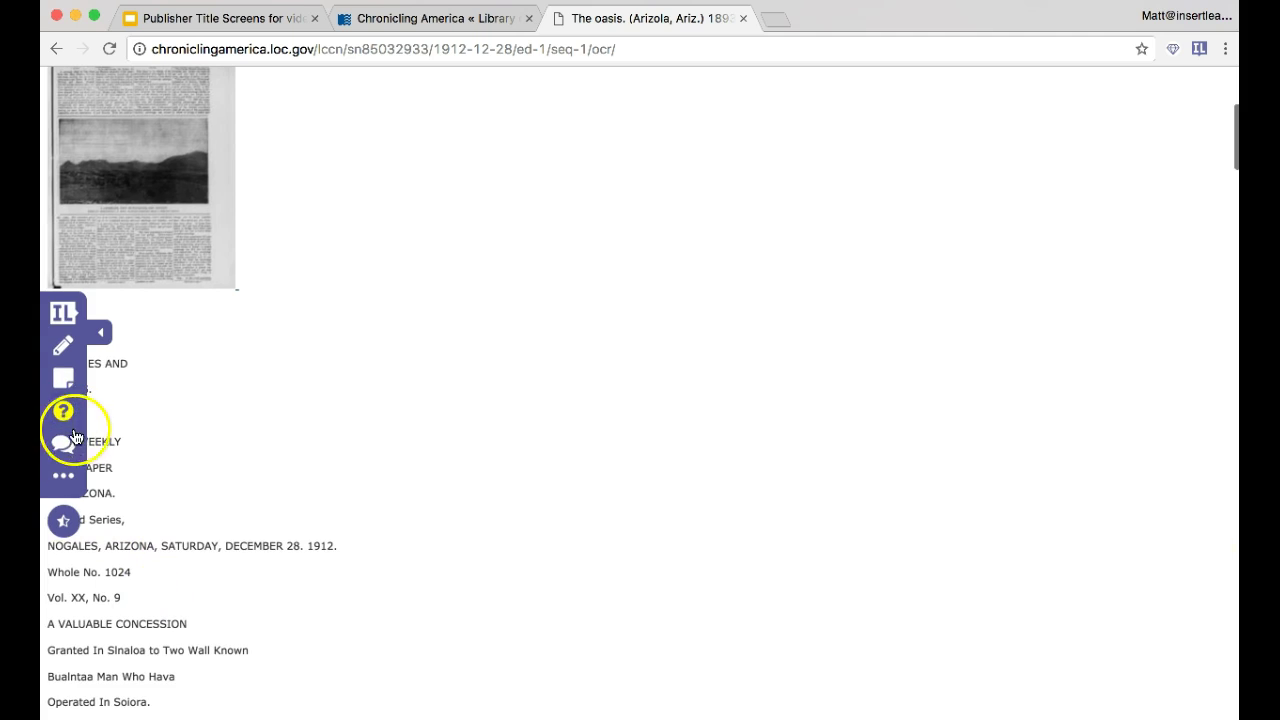
left_click(63, 448)
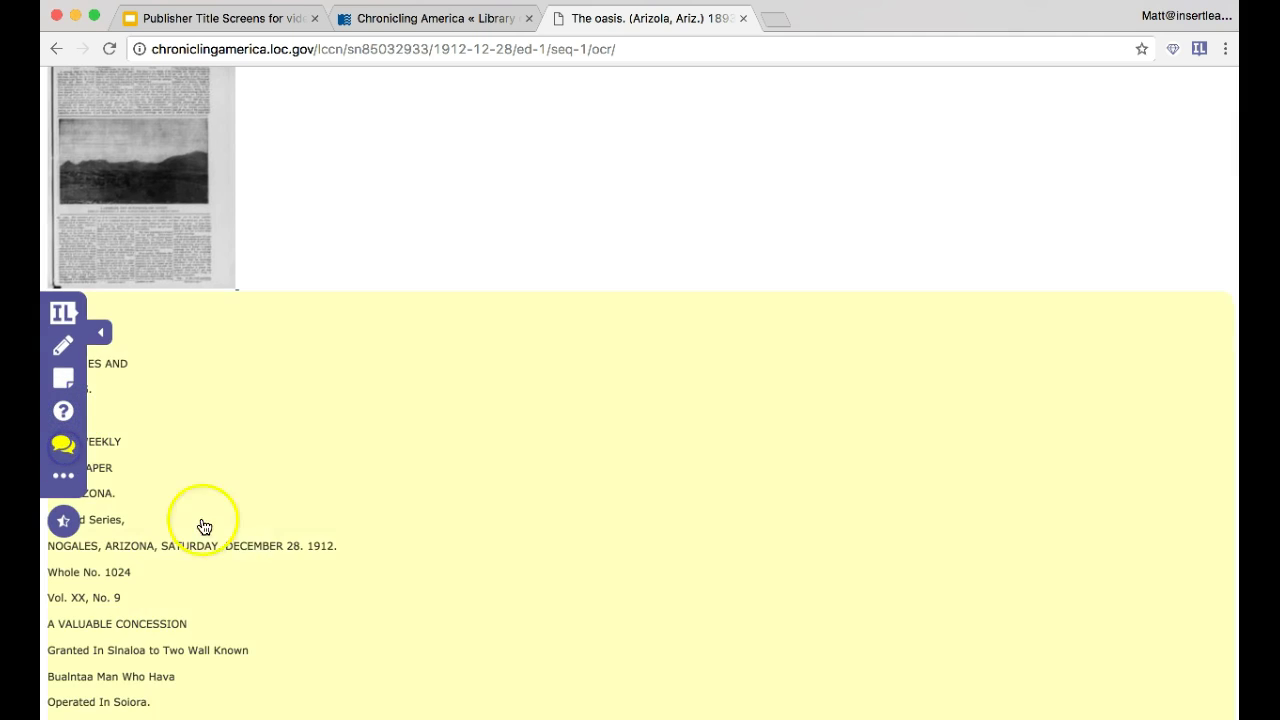
scroll(237, 549, "down", 3)
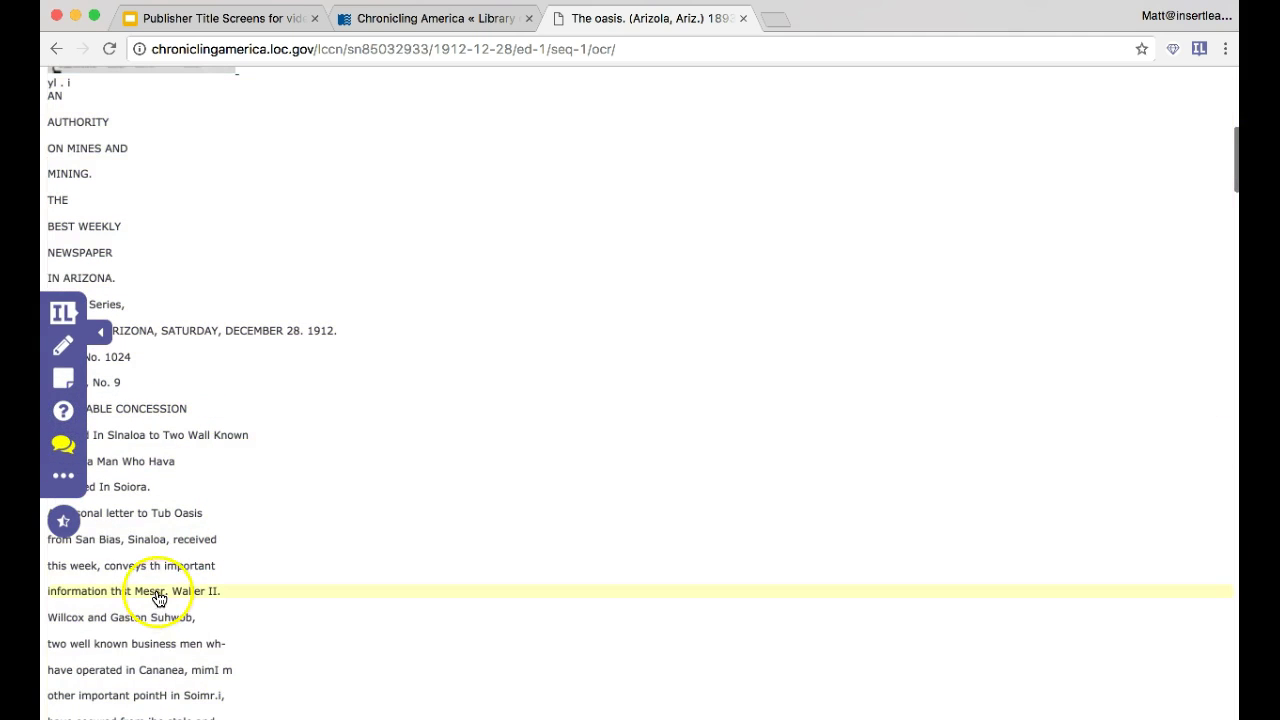
left_click(168, 567)
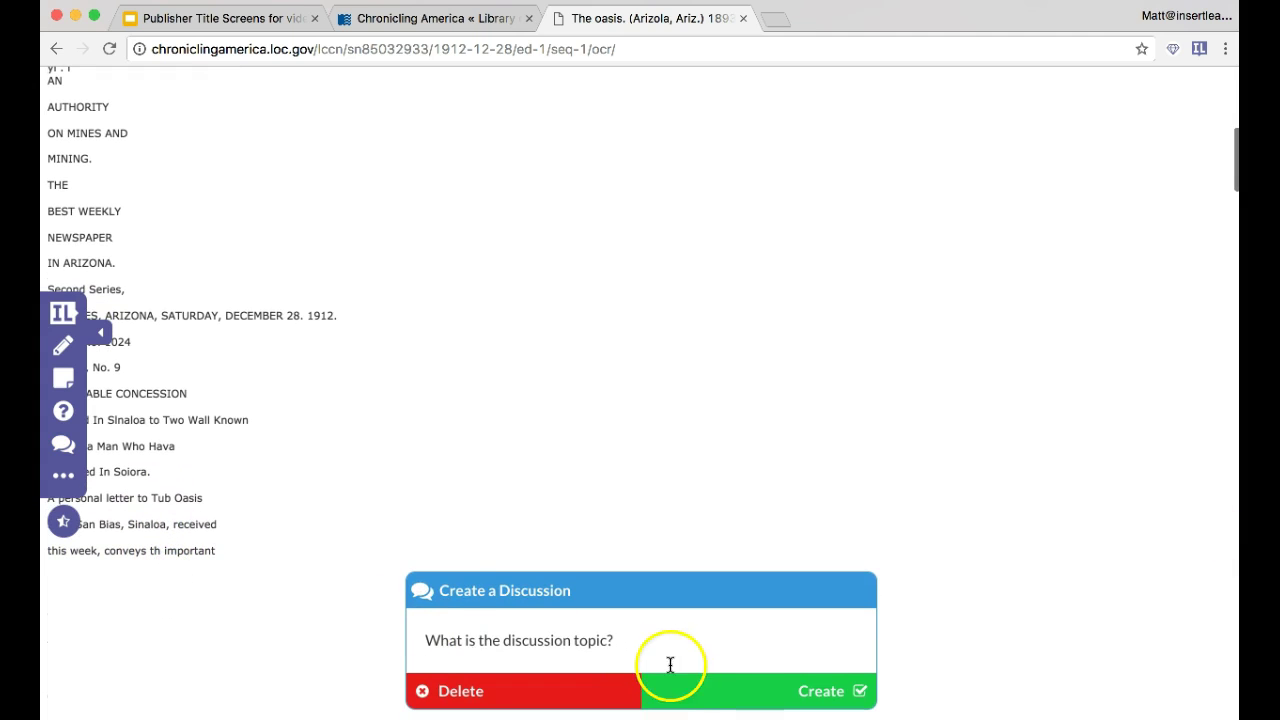
left_click(685, 691)
- Review the OCR text together with the inserted discussion and sticky note
scroll(179, 515, "up", 5)
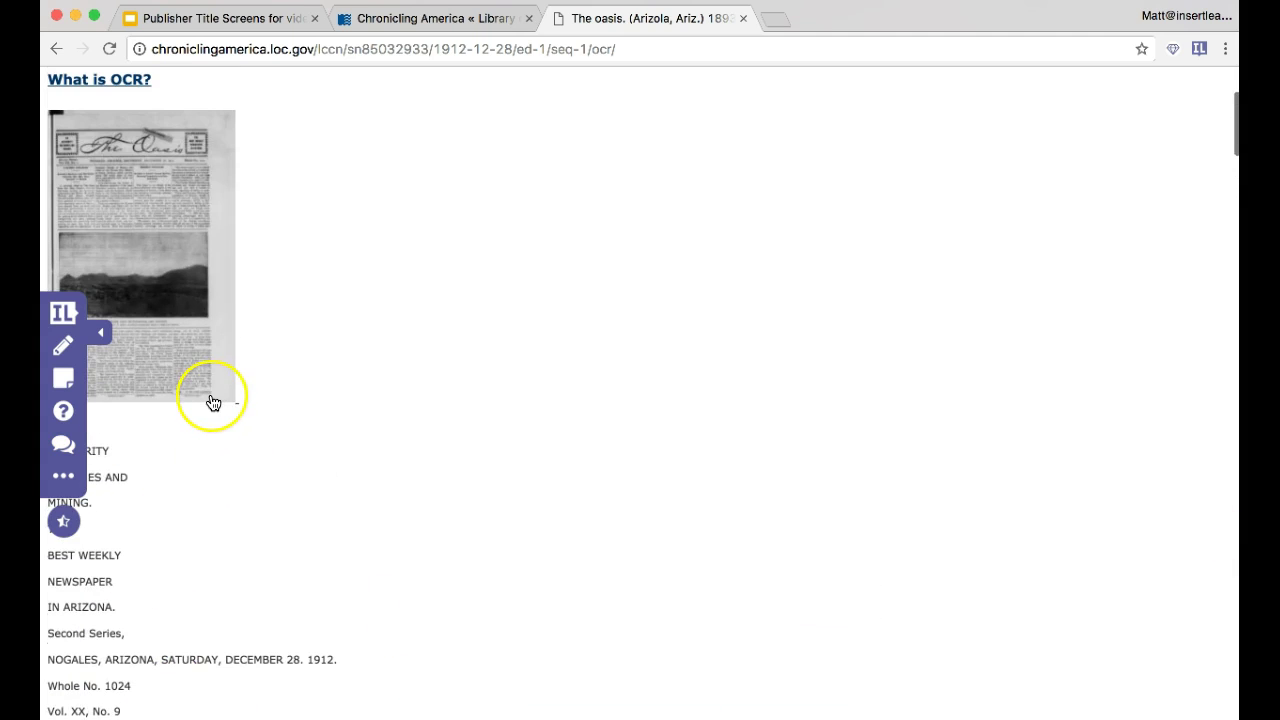
scroll(209, 400, "down", 11)
scroll(213, 402, "down", 10)
scroll(213, 402, "up", 10)
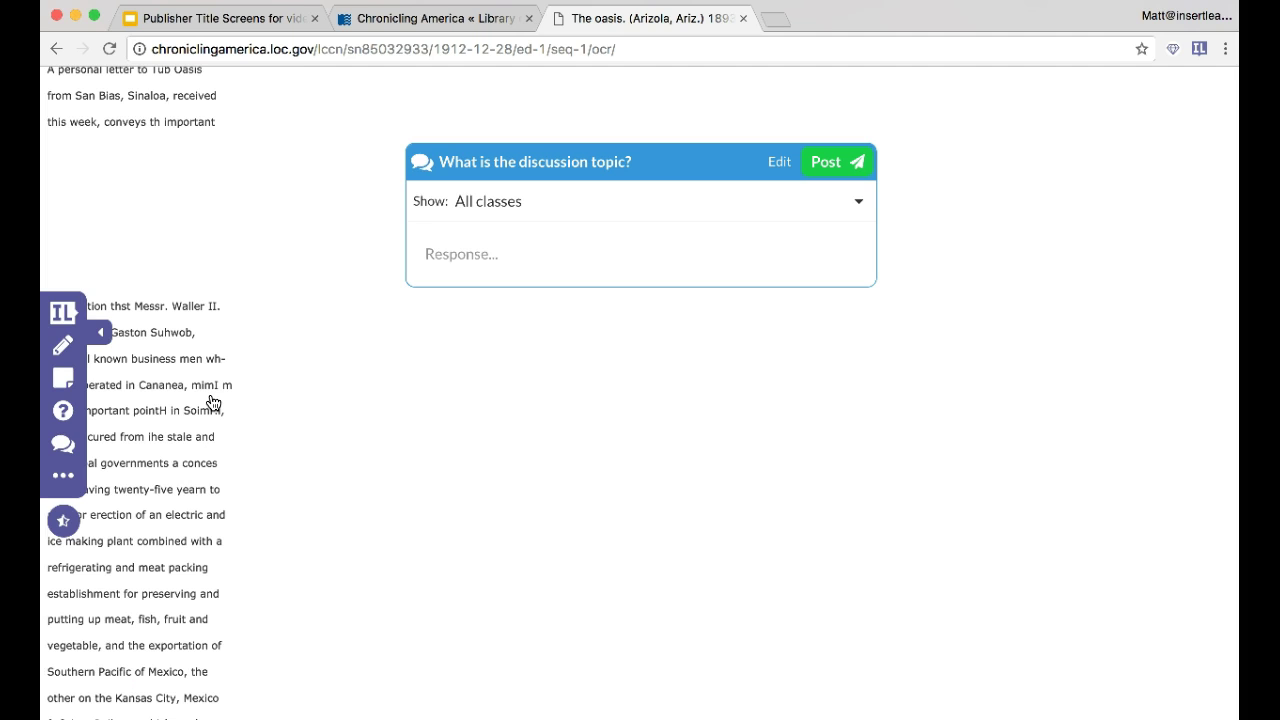
scroll(205, 454, "up", 6)
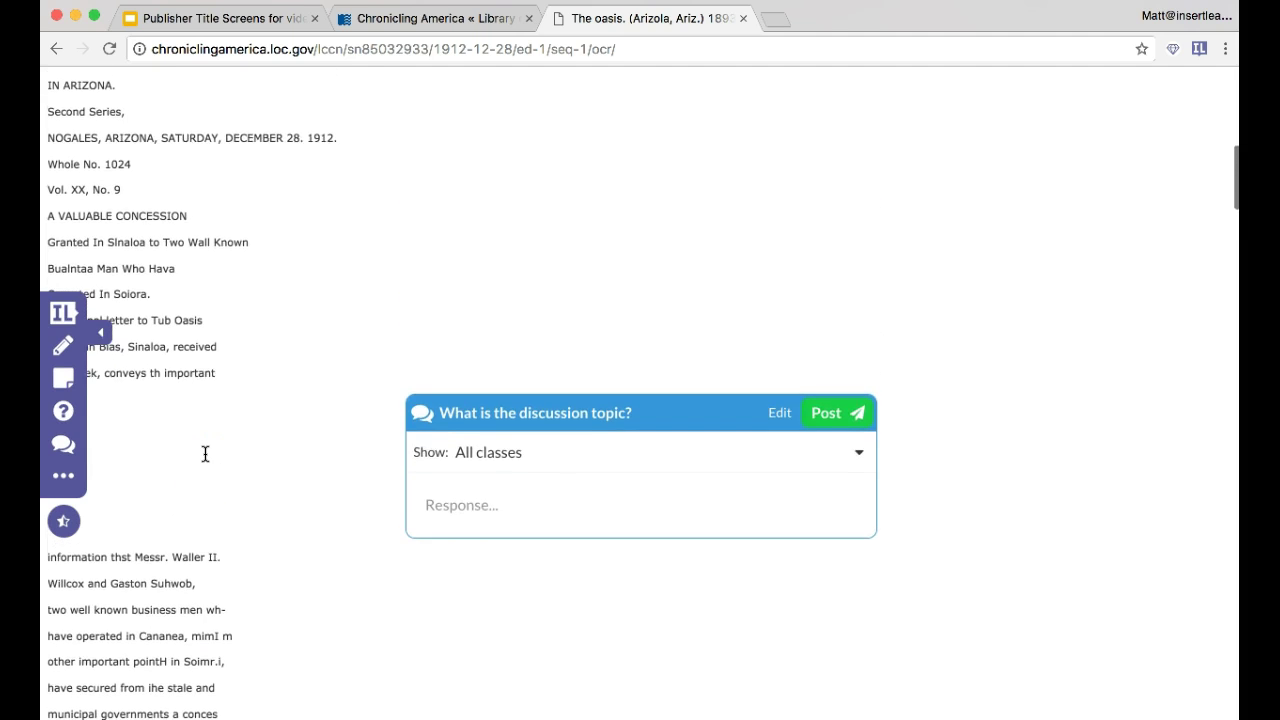
scroll(205, 454, "up", 10)
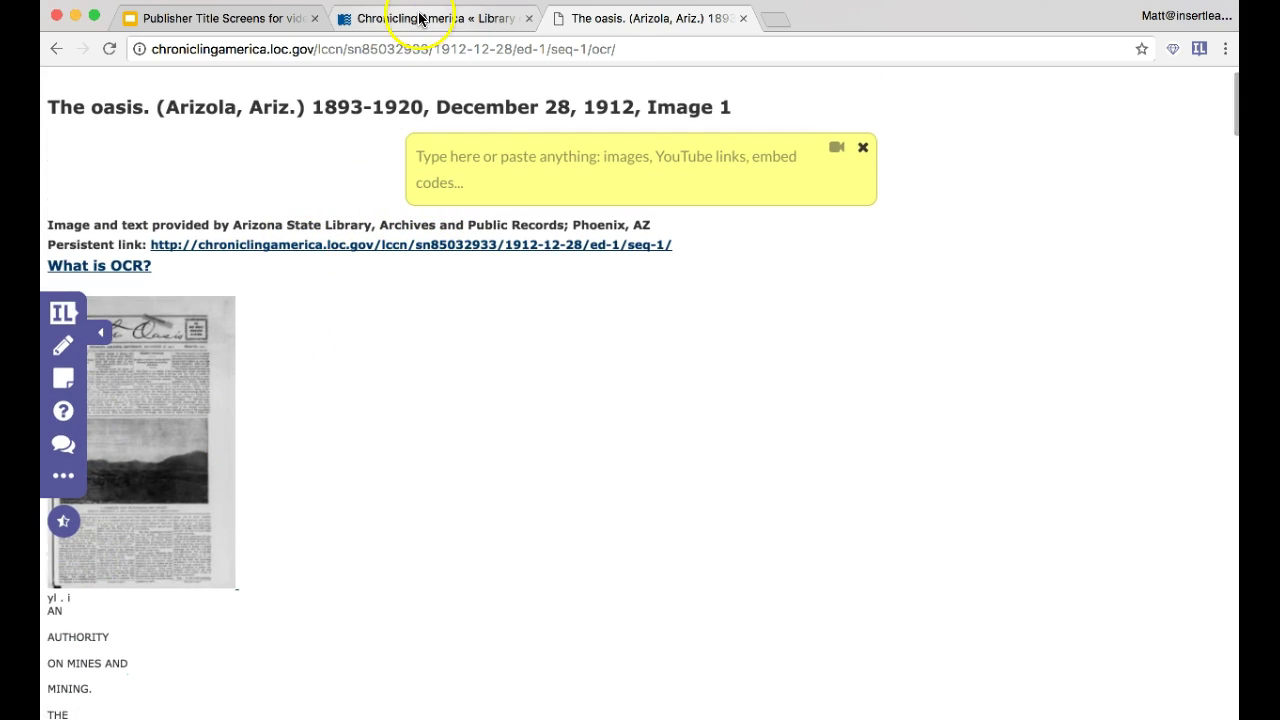
- Open the persistent link to the original scanned newspaper page in a new tab and switch to it
left_click(425, 18)
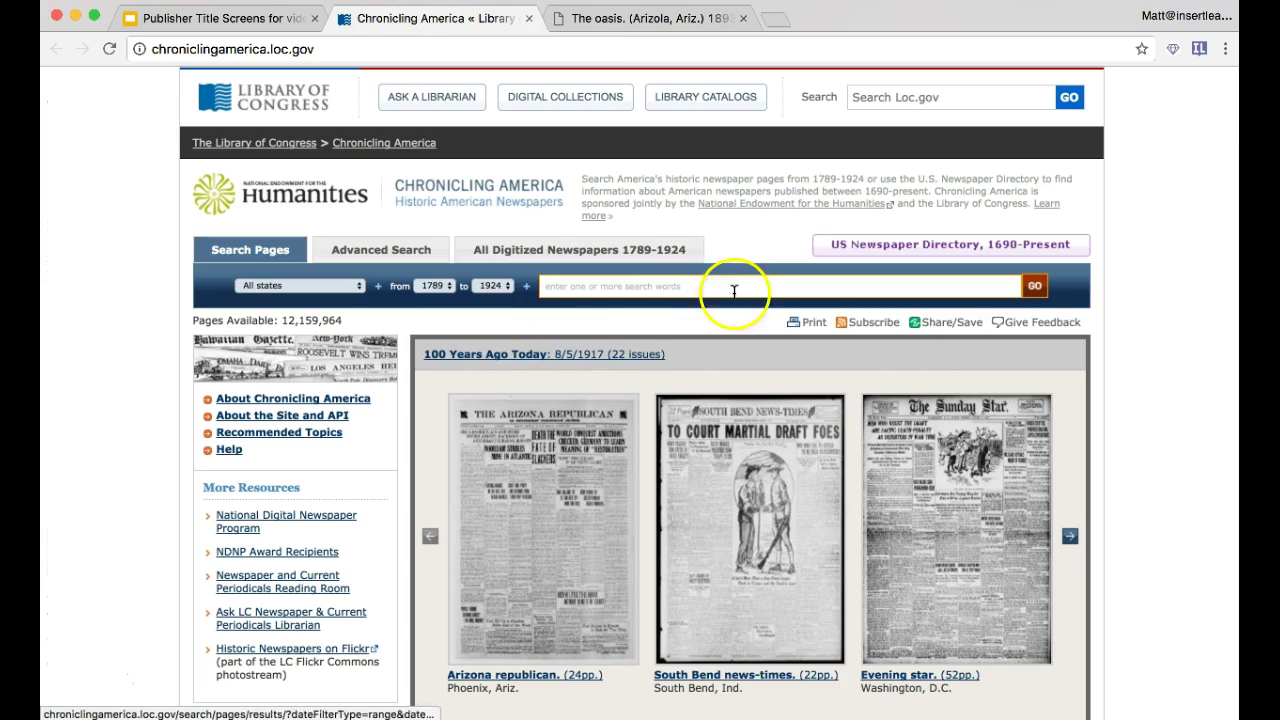
left_click(593, 20)
left_click(338, 246, "super")
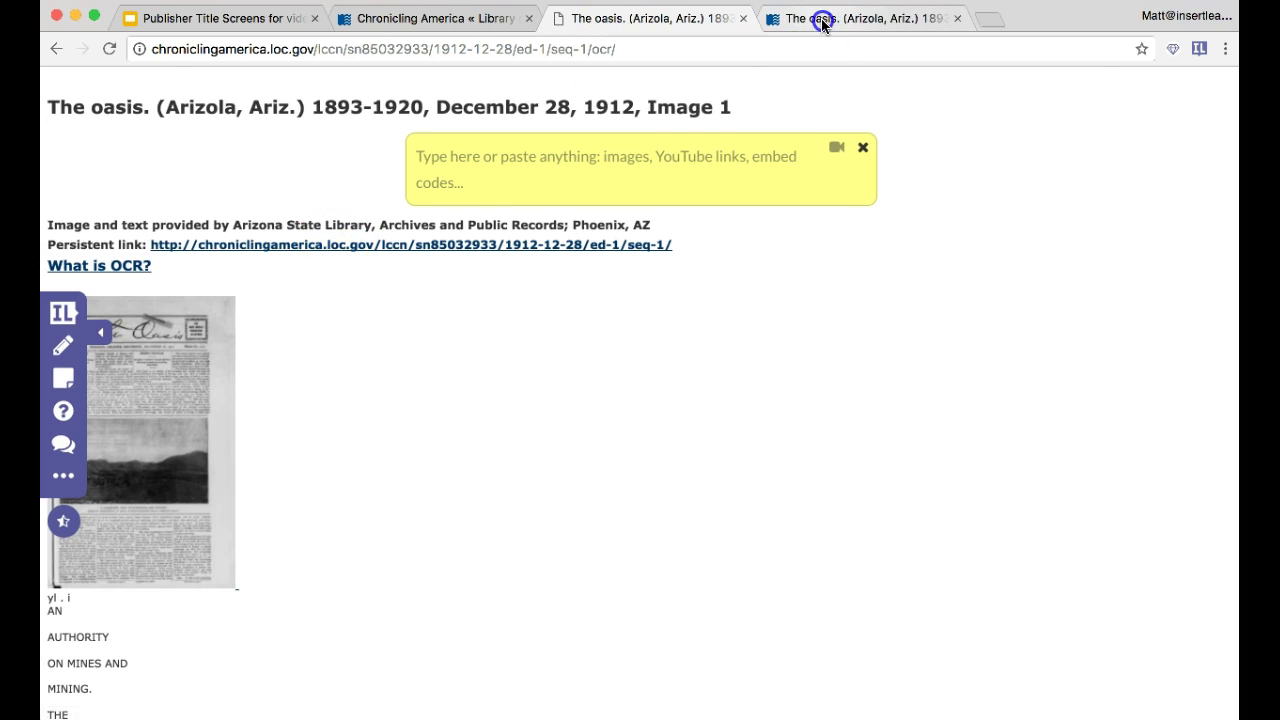
left_click(822, 24)
- Examine the scanned front page up close around the caption "A Landscape View of Patagonia and Vicinity"
scroll(1183, 431, "down", 3)
scroll(1183, 431, "down", 8)
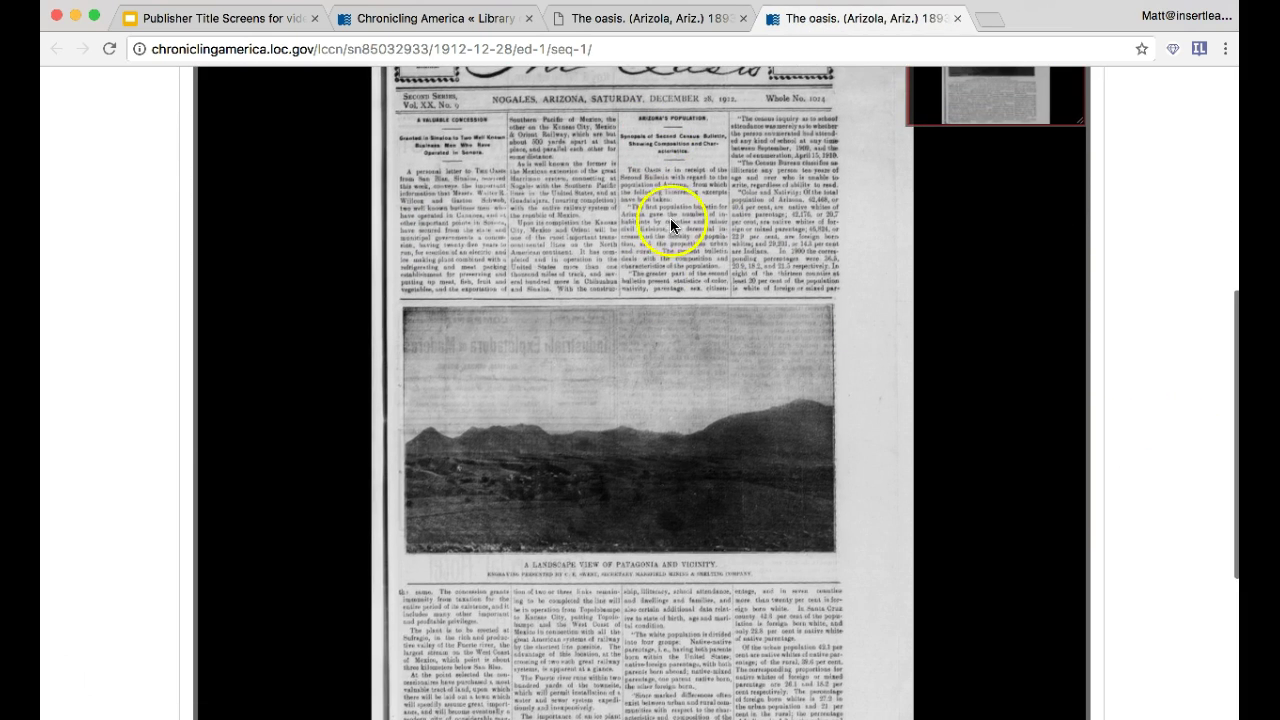
scroll(572, 551, "up", 5)
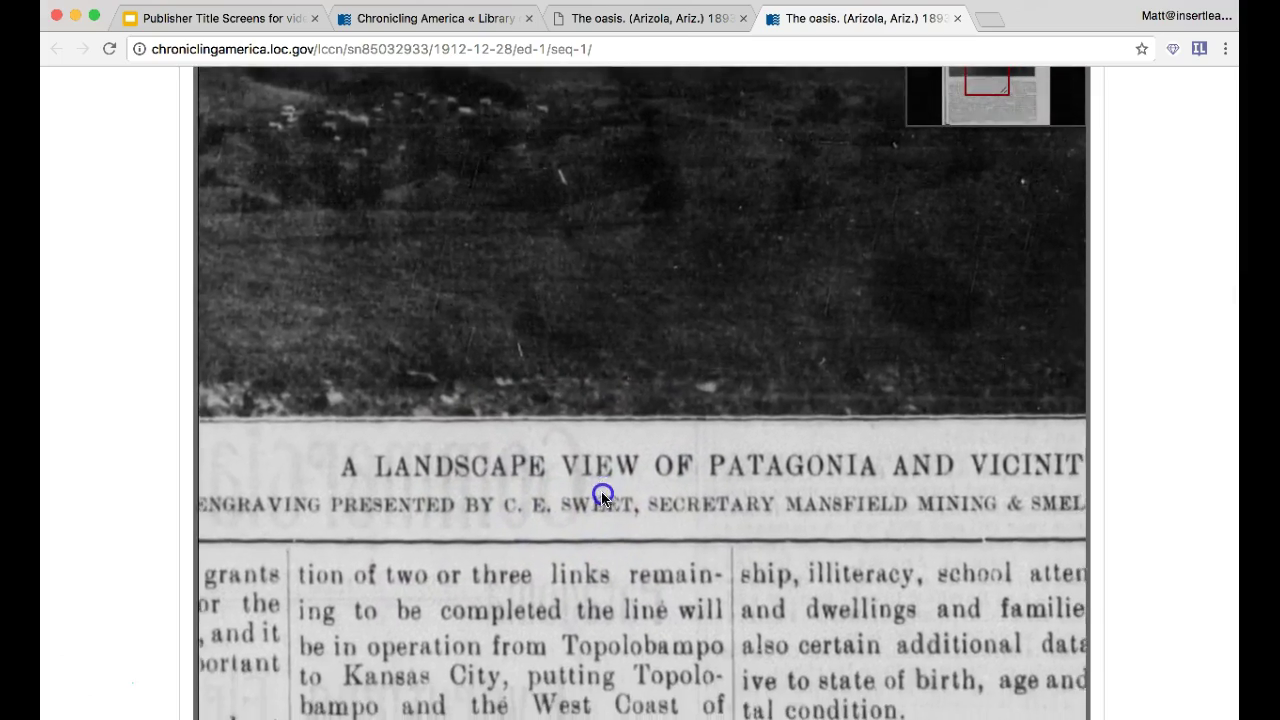
left_click_drag(602, 497, 592, 437)
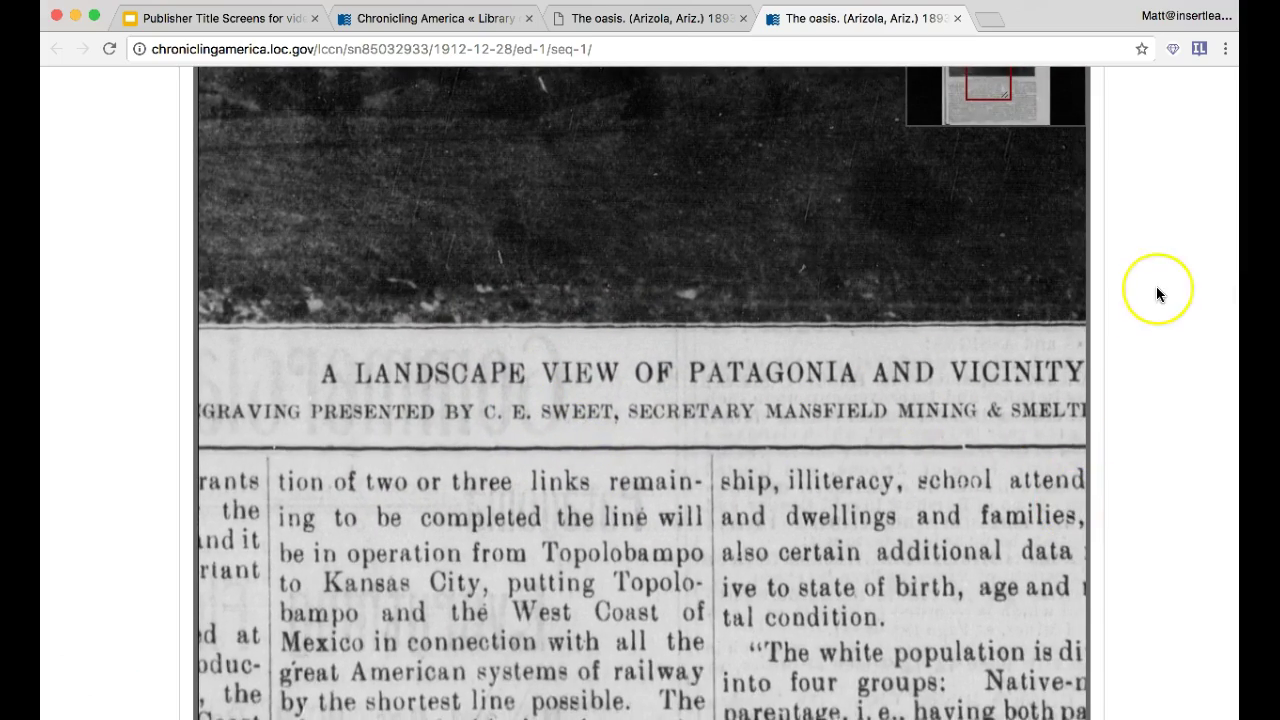
- Open the zoomed region of the scanned front page as a clipped image and copy that image
scroll(1156, 286, "up", 5)
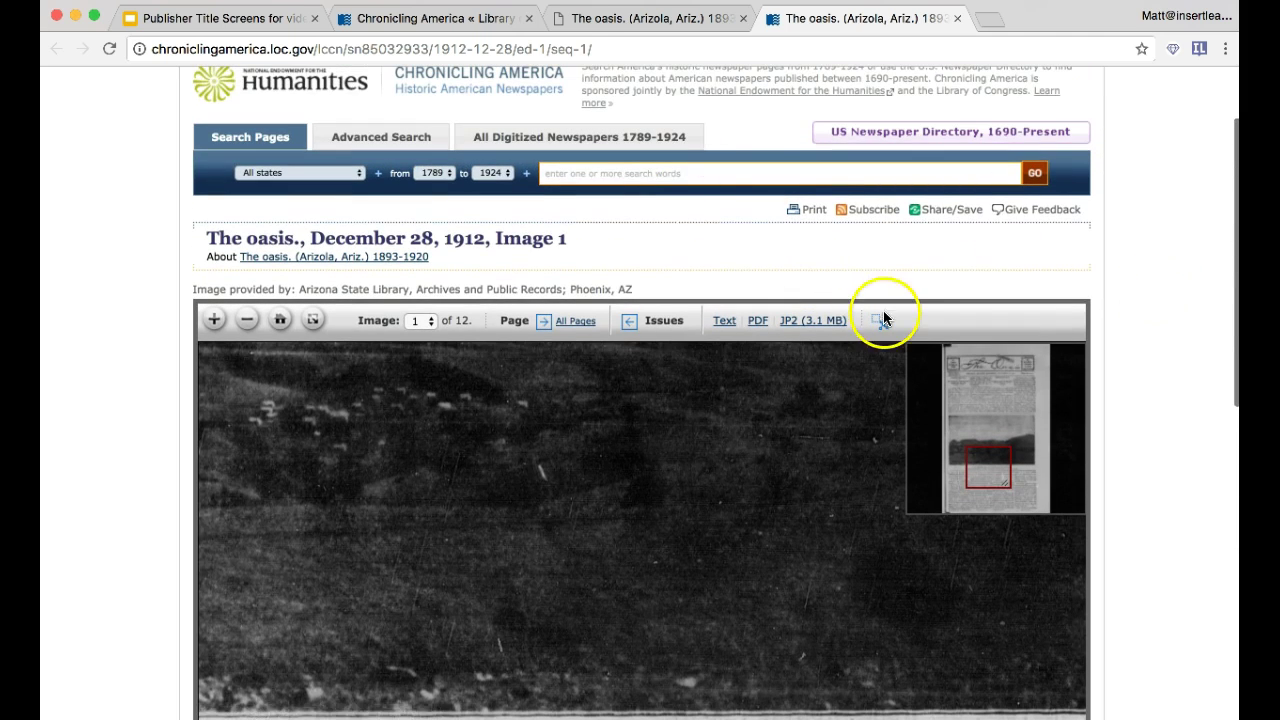
left_click(879, 322)
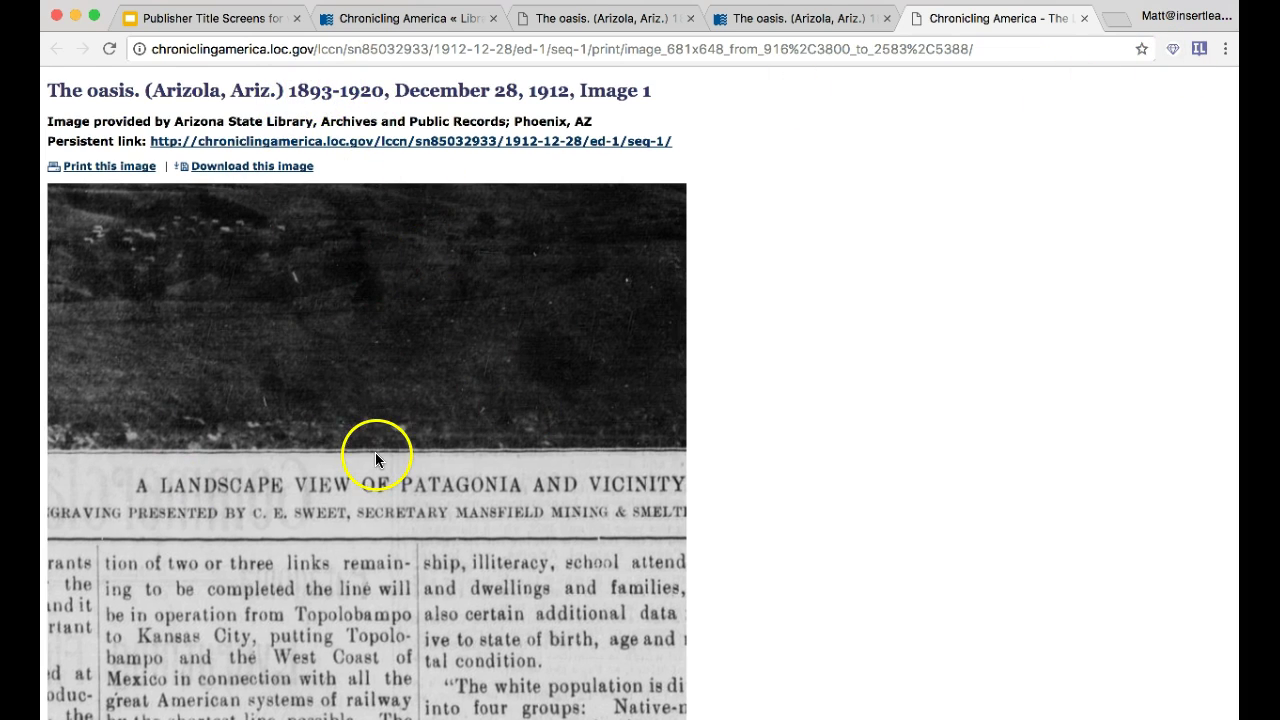
scroll(375, 455, "down", 3)
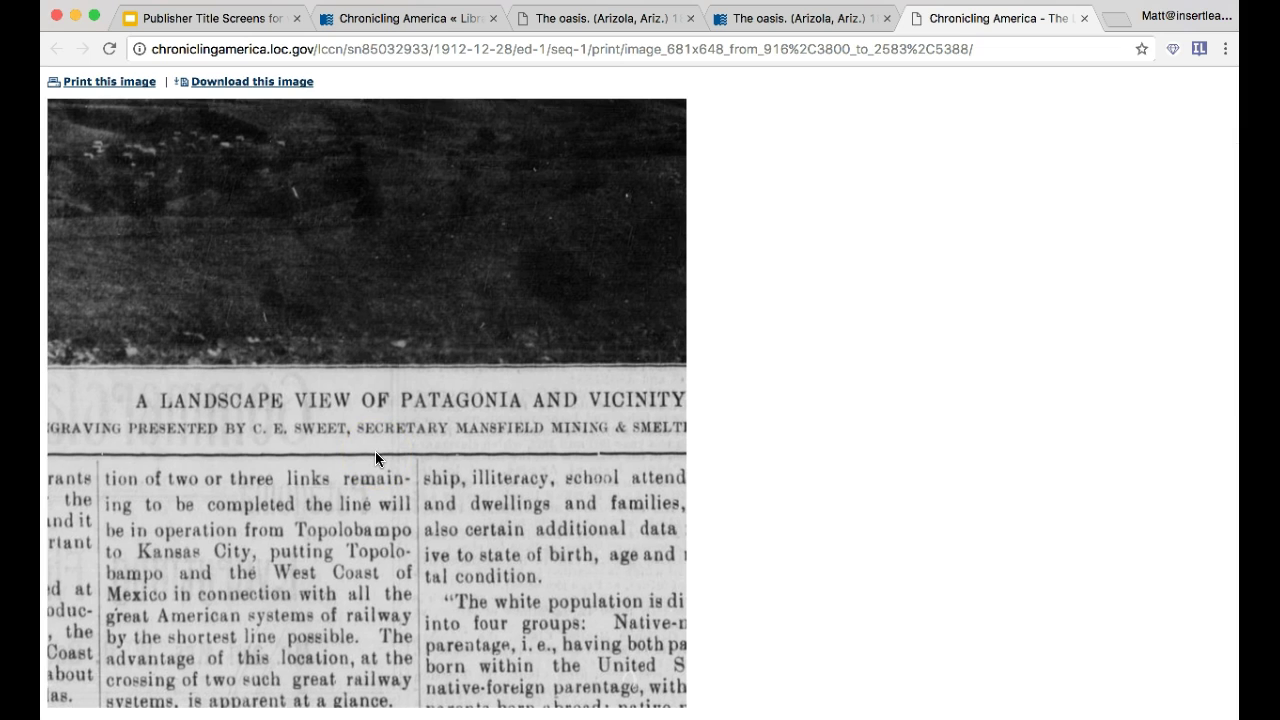
scroll(375, 451, "up", 1)
right_click(358, 390)
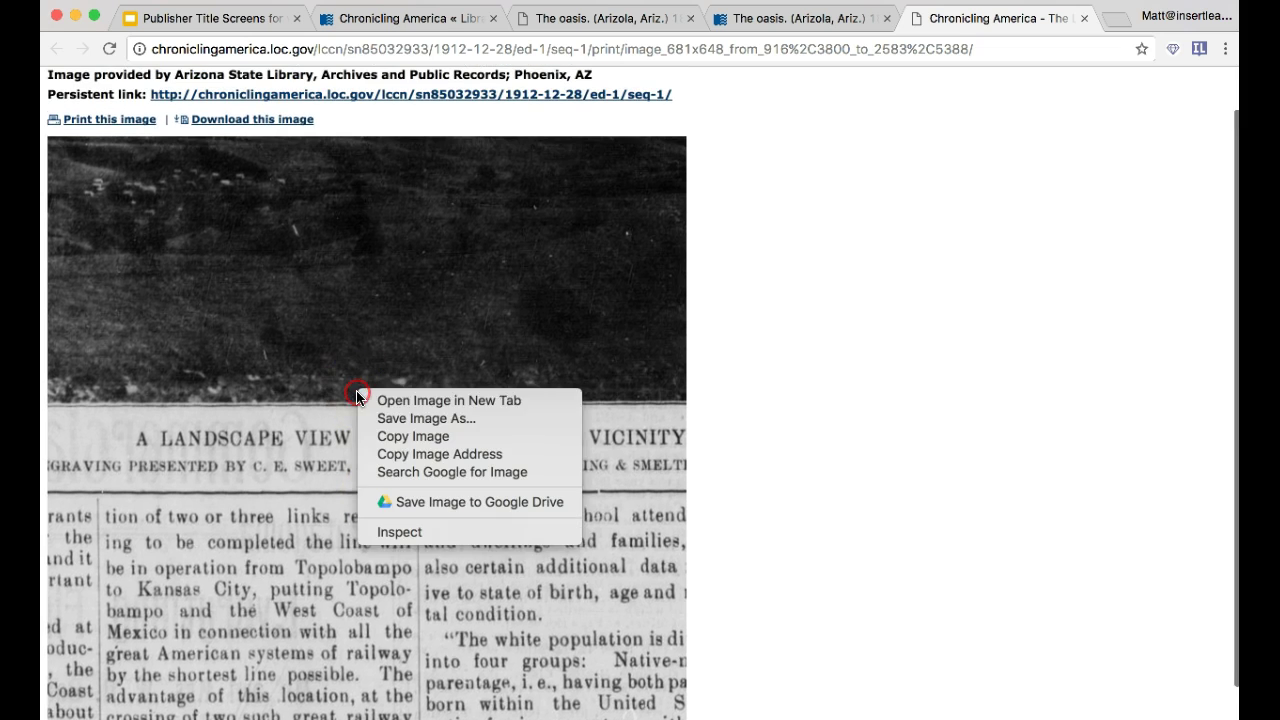
left_click(380, 434)
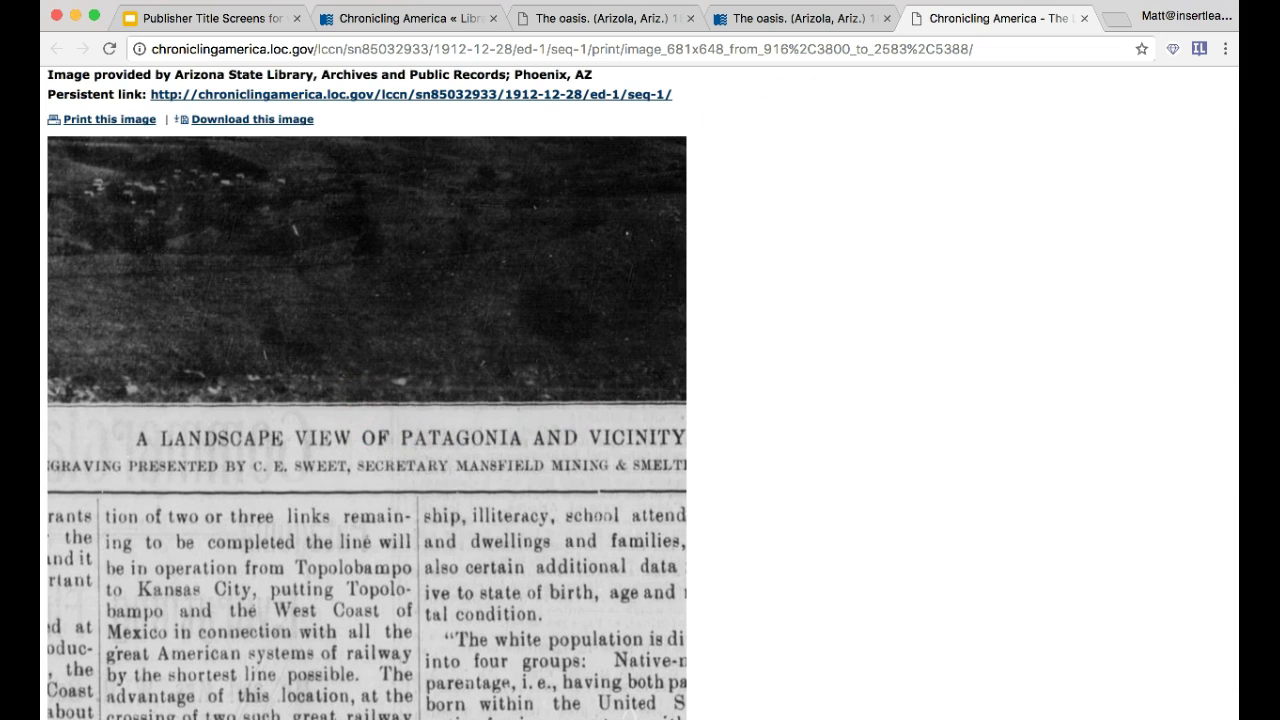
- Switch back to the OCR text page and insert a sticky note after the line "NOGALES, ARIZONA, SATURDAY, DECEMBER 28. 1912."
left_click(777, 19)
left_click(608, 17)
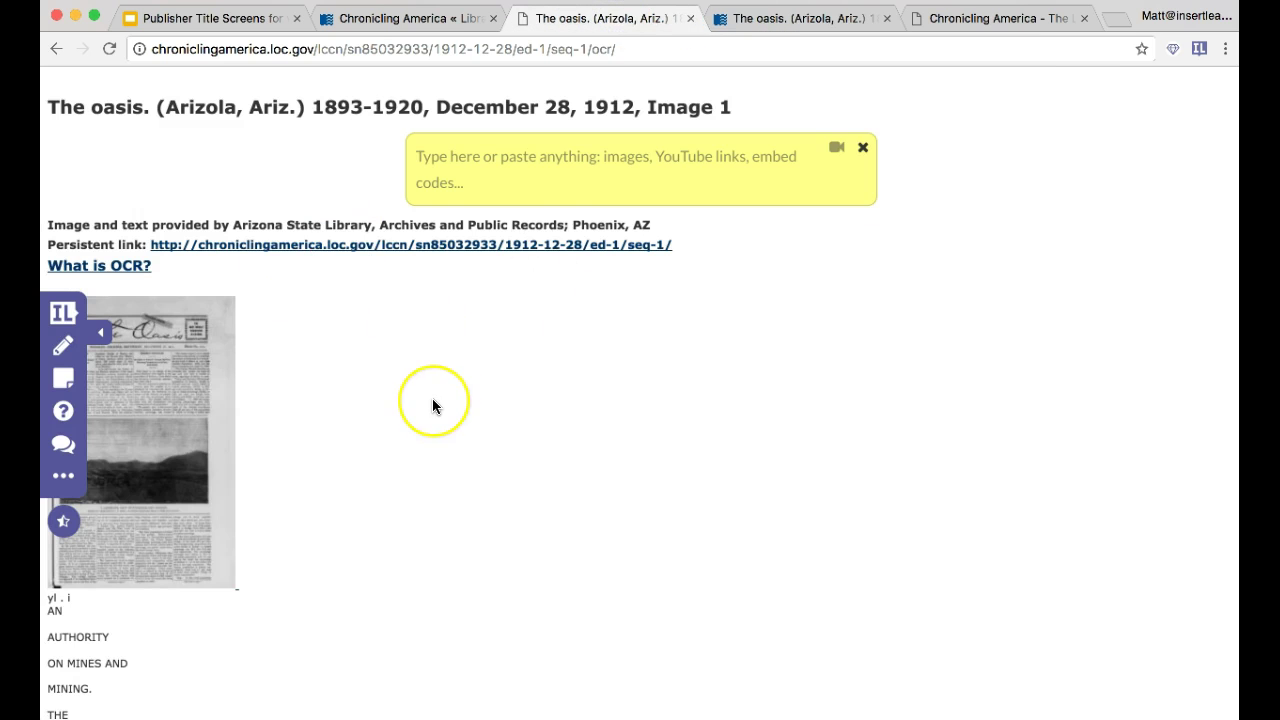
scroll(432, 400, "down", 3)
scroll(432, 405, "down", 5)
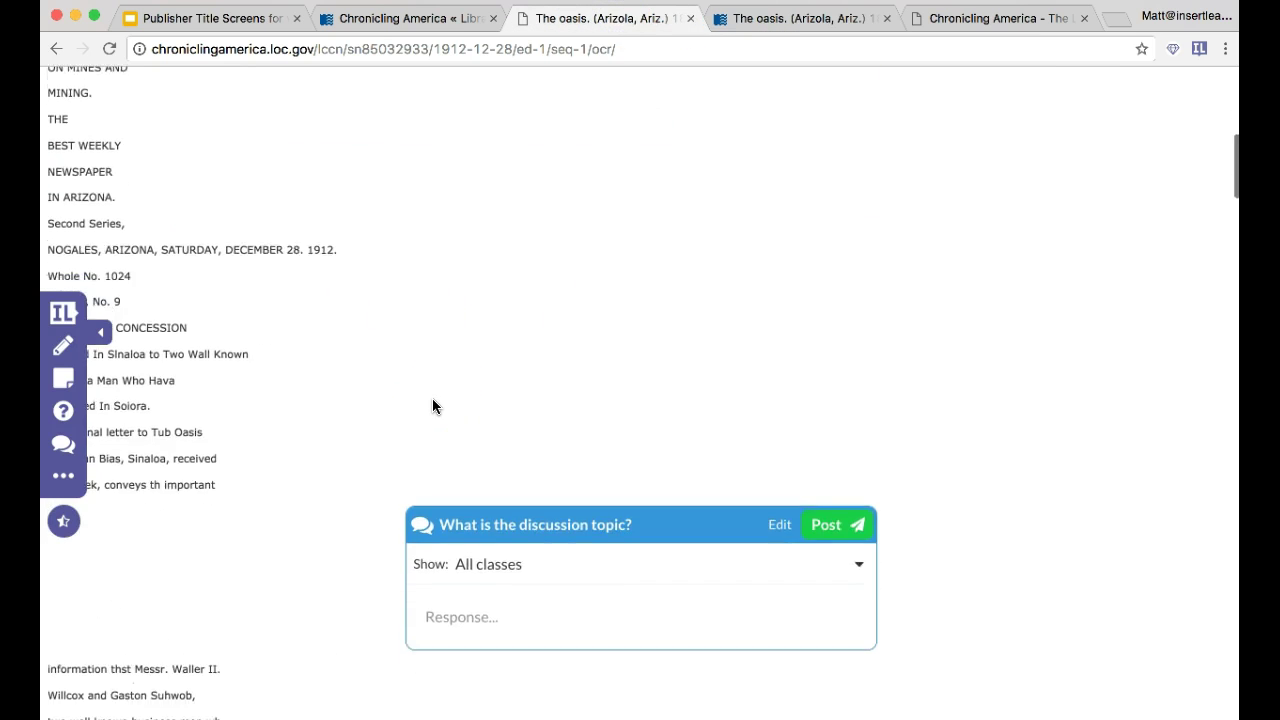
left_click(62, 380)
left_click(251, 309)
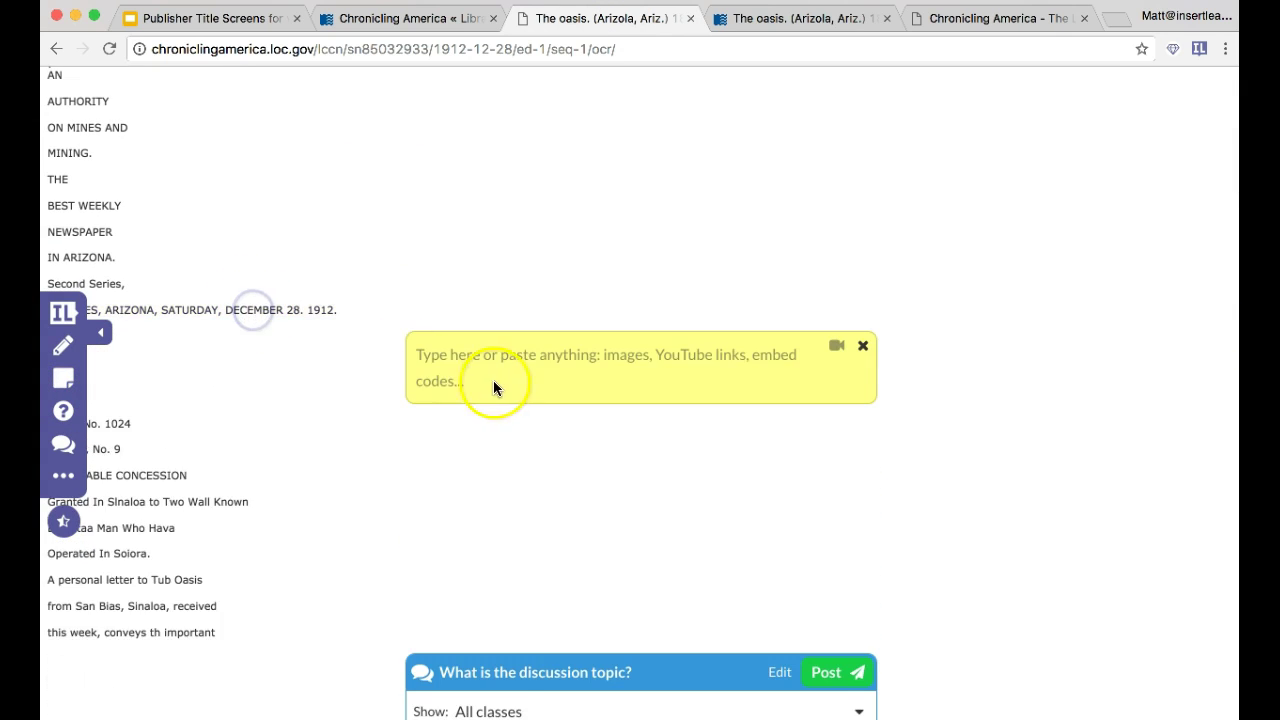
- Paste the copied newspaper clipping into the new sticky note
left_click(493, 379)
right_click(497, 353)
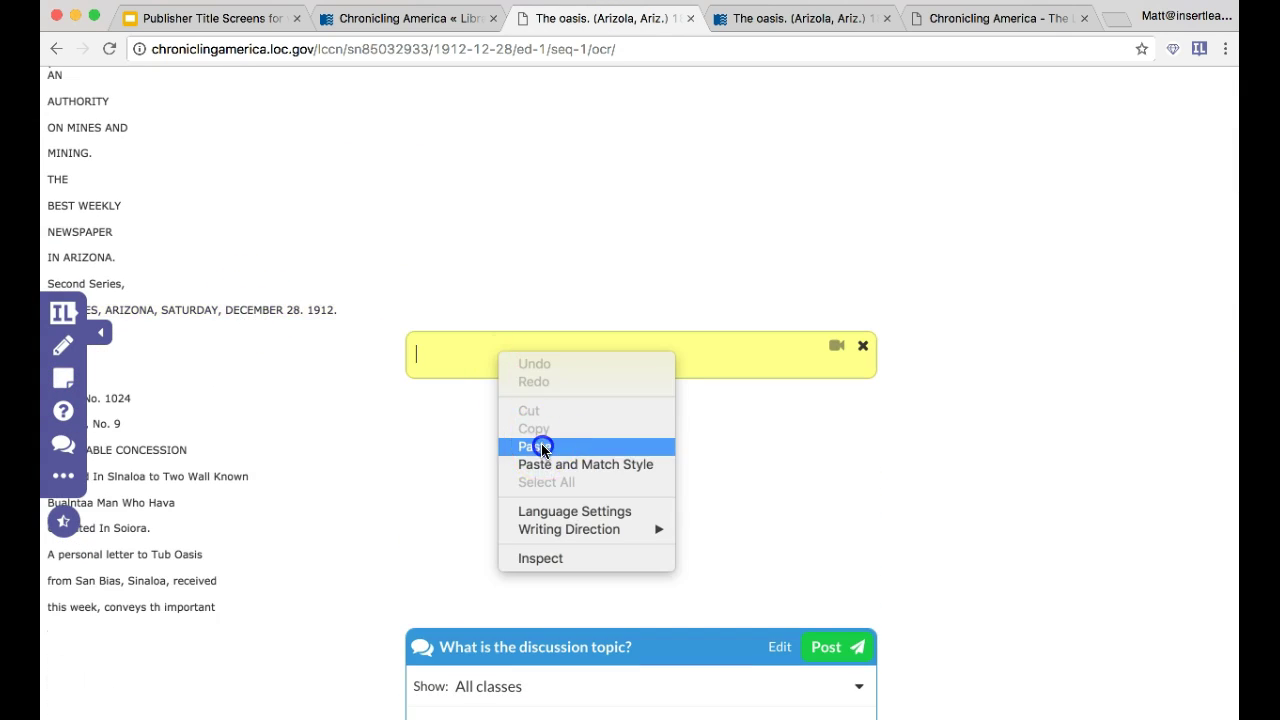
left_click(543, 446)
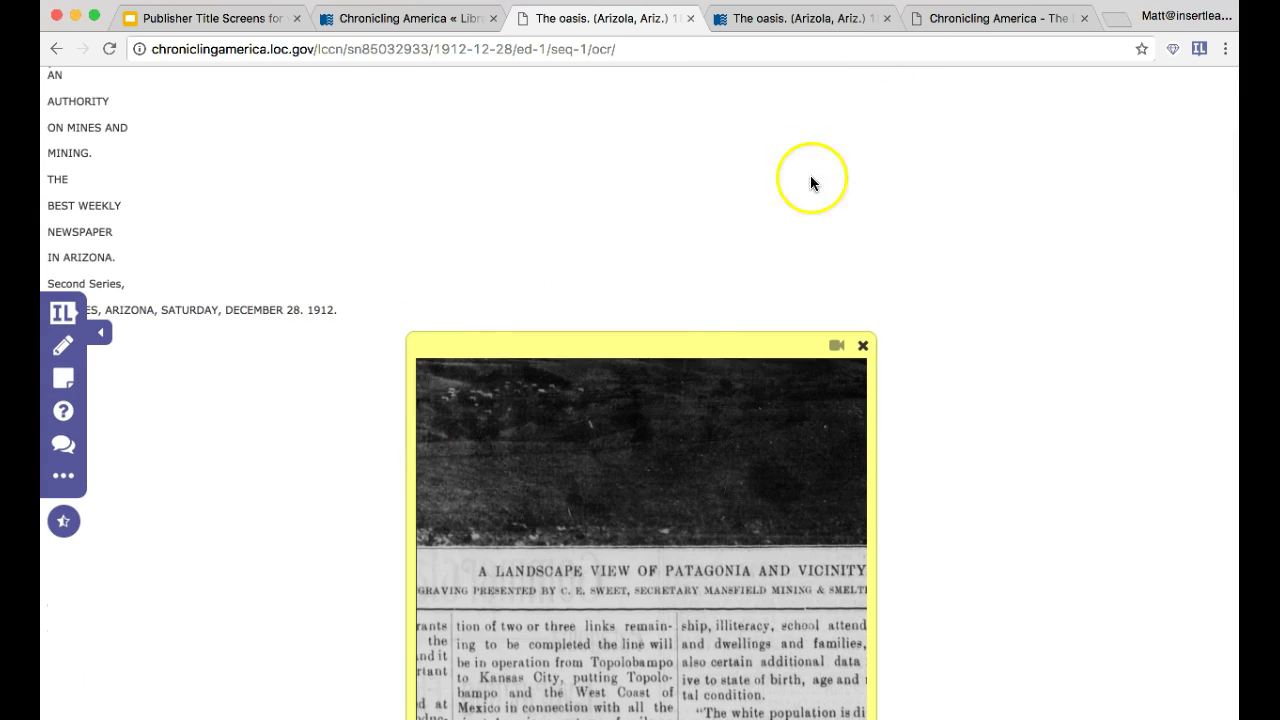
- Collapse the InsertLearning toolbar and review the OCR text together with the image note and the discussion
scroll(443, 430, "down", 3)
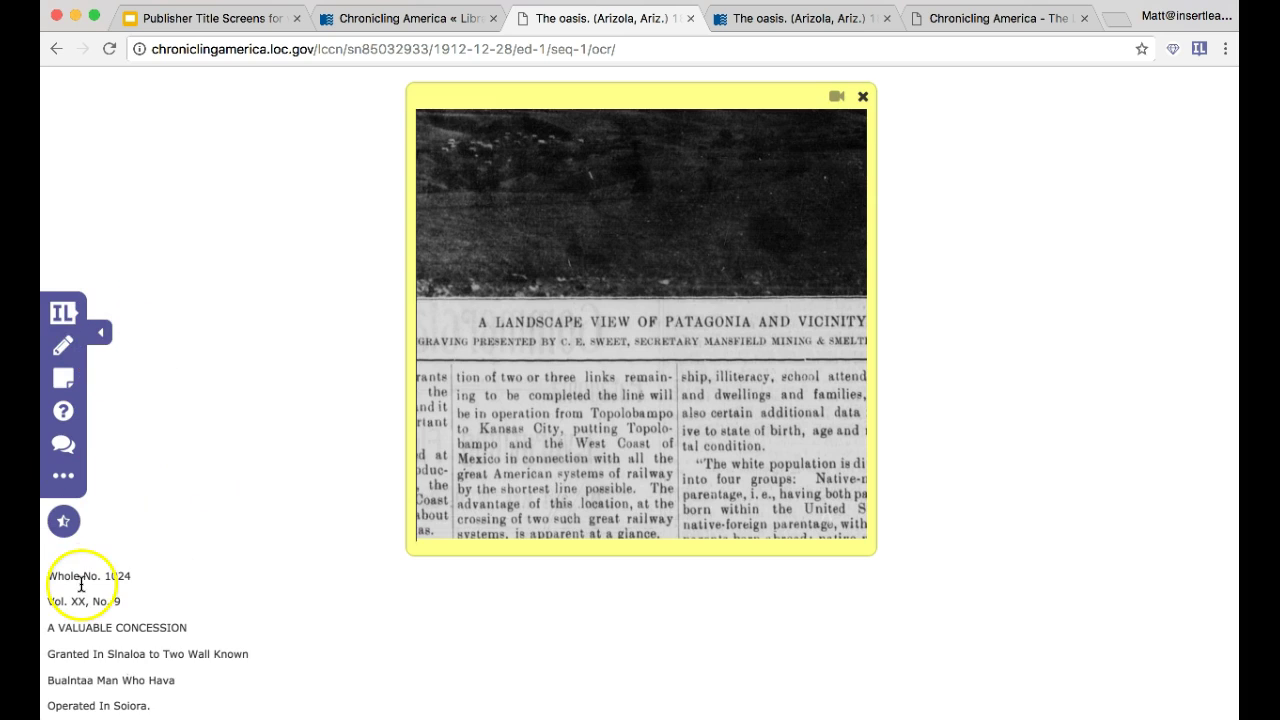
scroll(81, 585, "down", 5)
left_click(100, 332)
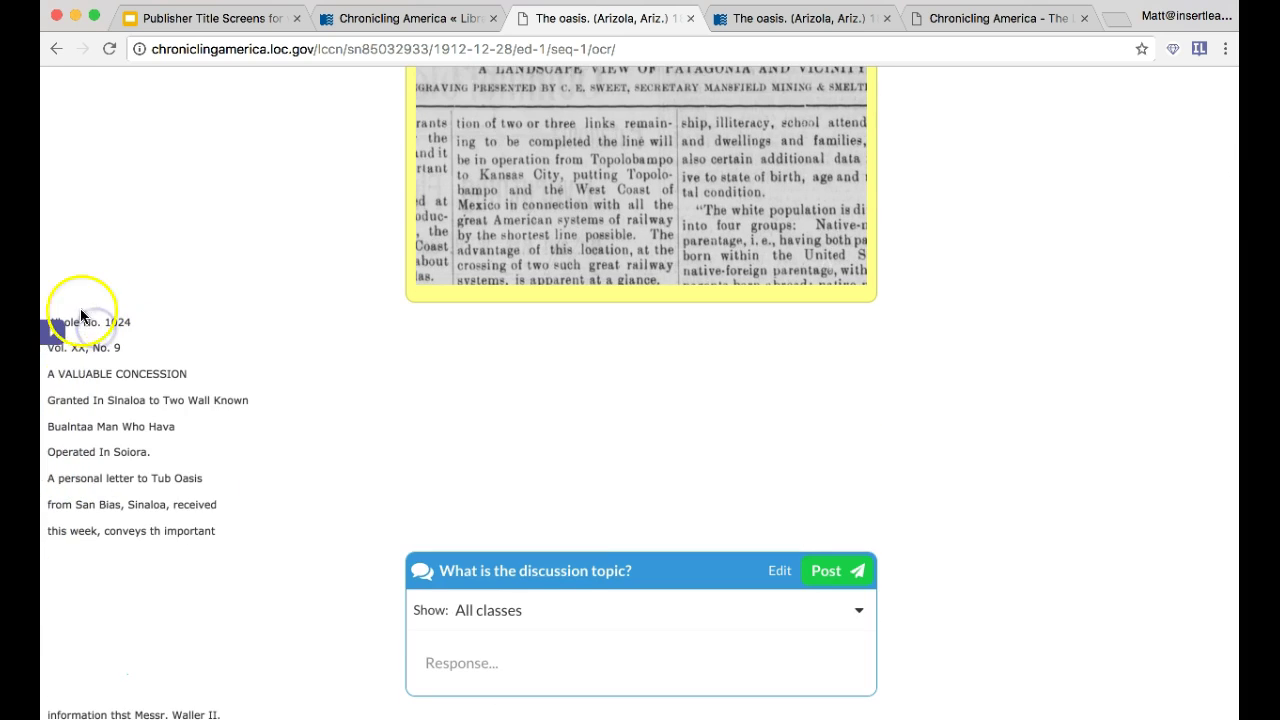
scroll(82, 452, "down", 15)
scroll(83, 456, "up", 4)
scroll(250, 288, "up", 10)
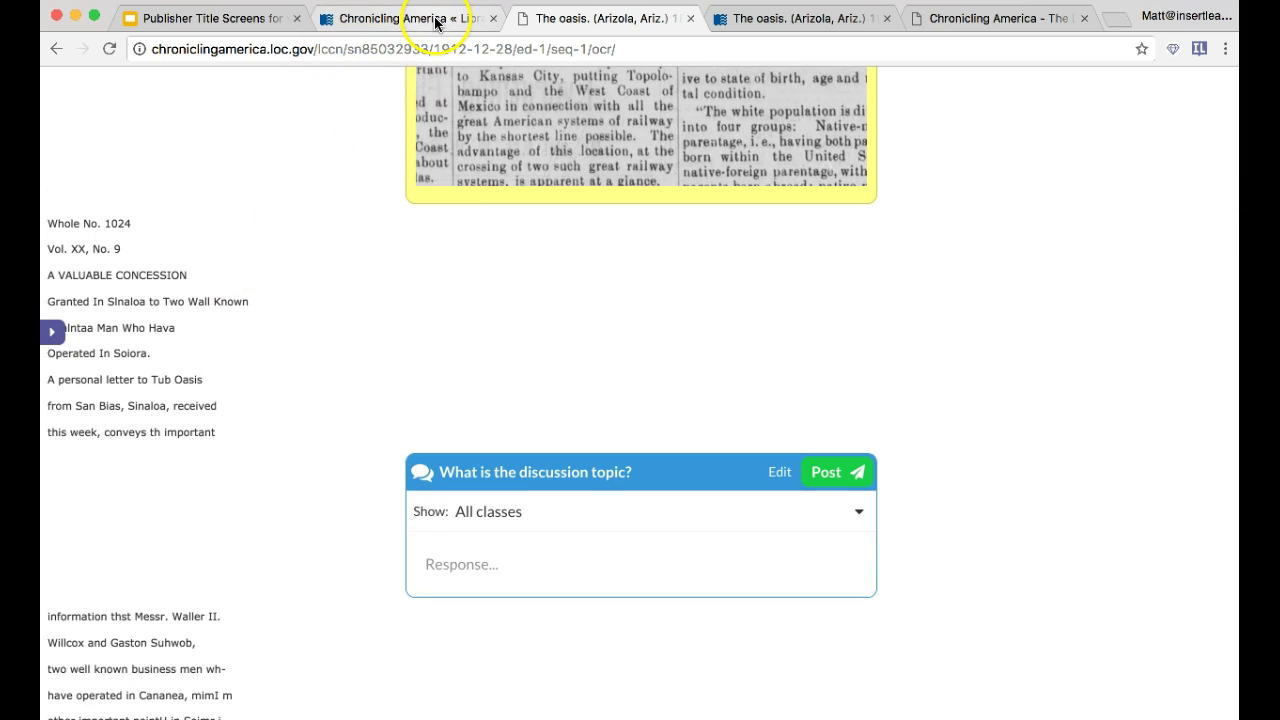
scroll(406, 290, "down", 2)
scroll(406, 294, "down", 1)
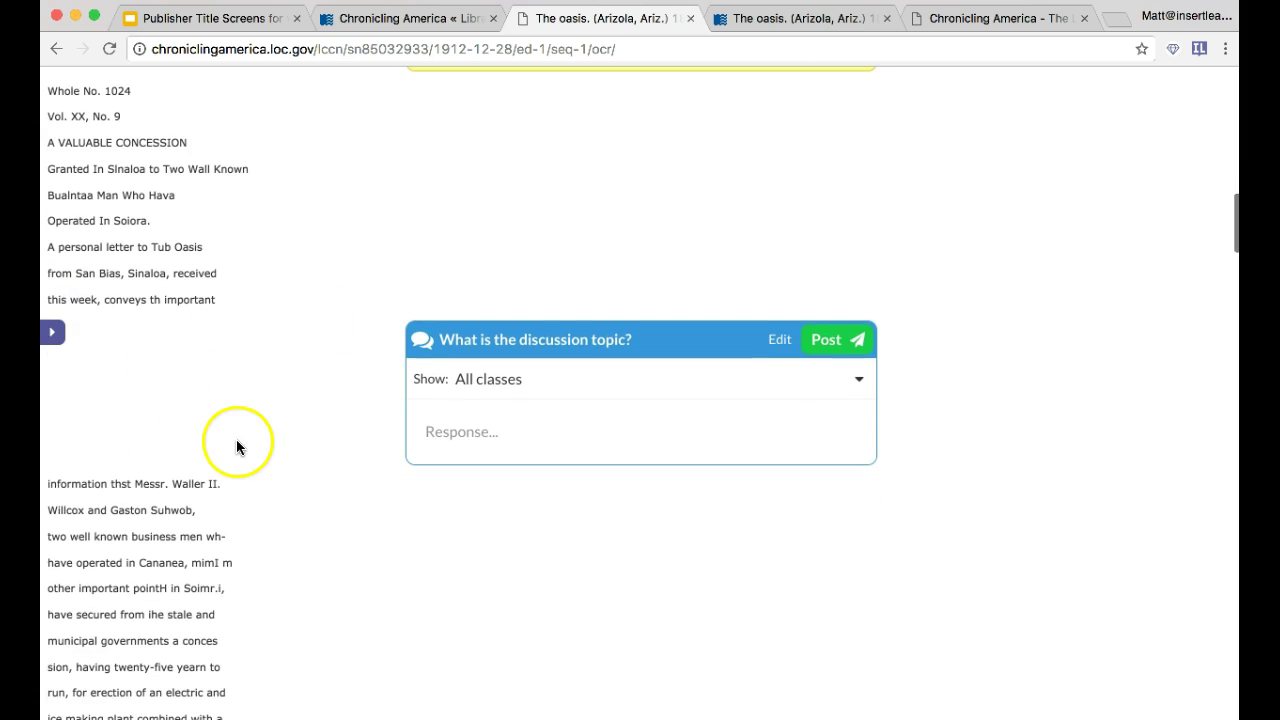
scroll(320, 400, "up", 7)
scroll(421, 400, "up", 4)
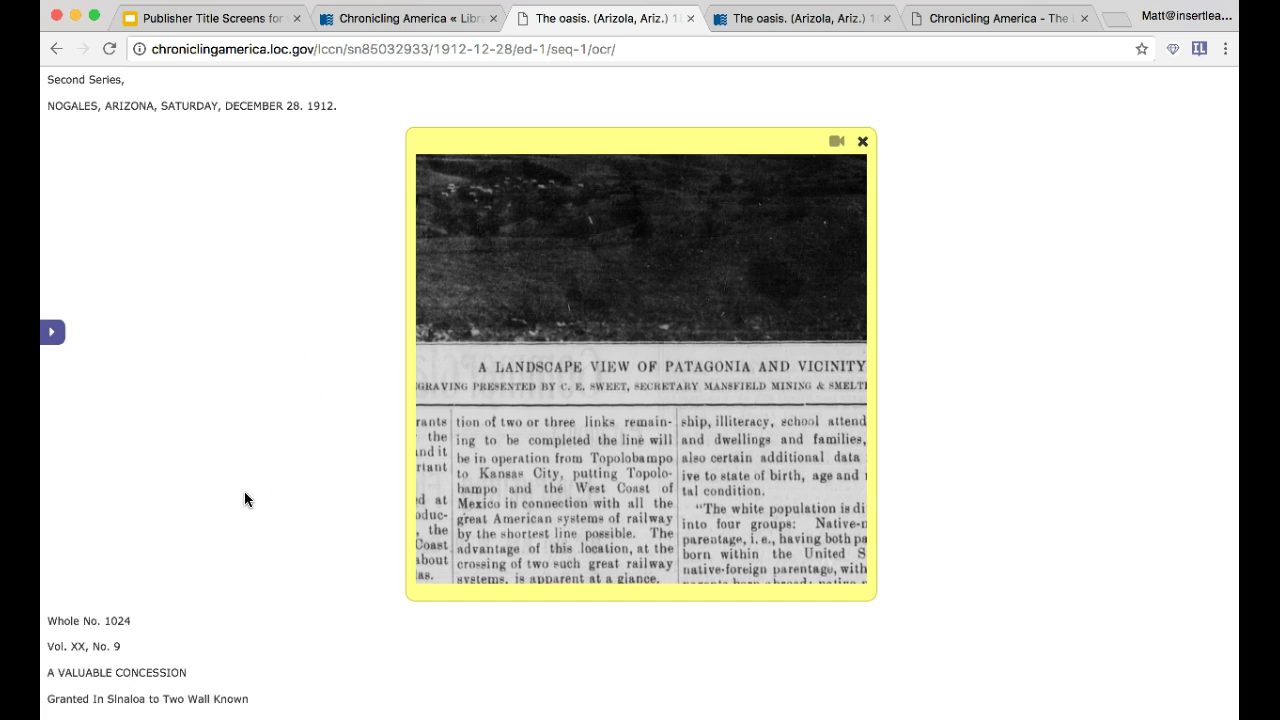
scroll(244, 491, "down", 8)
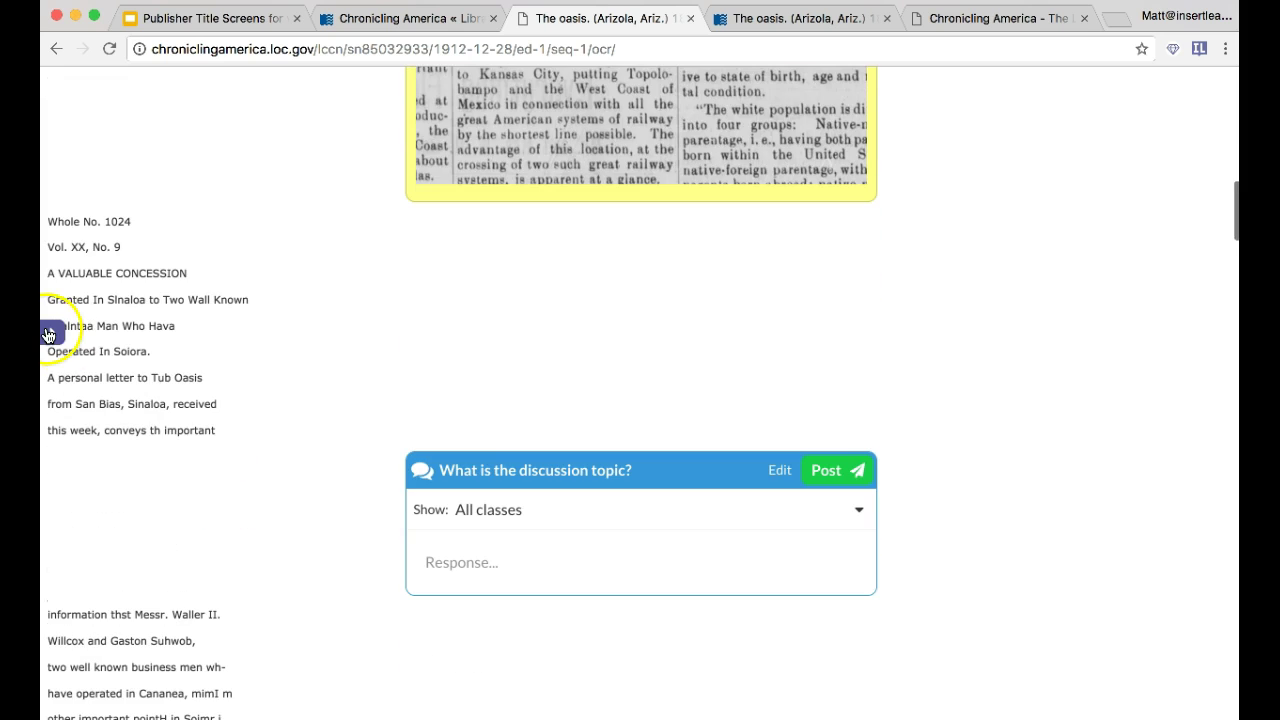
- Expand the InsertLearning toolbar and highlight the OCR line "Bualntaa Man Who Hava" in light blue
left_click(52, 332)
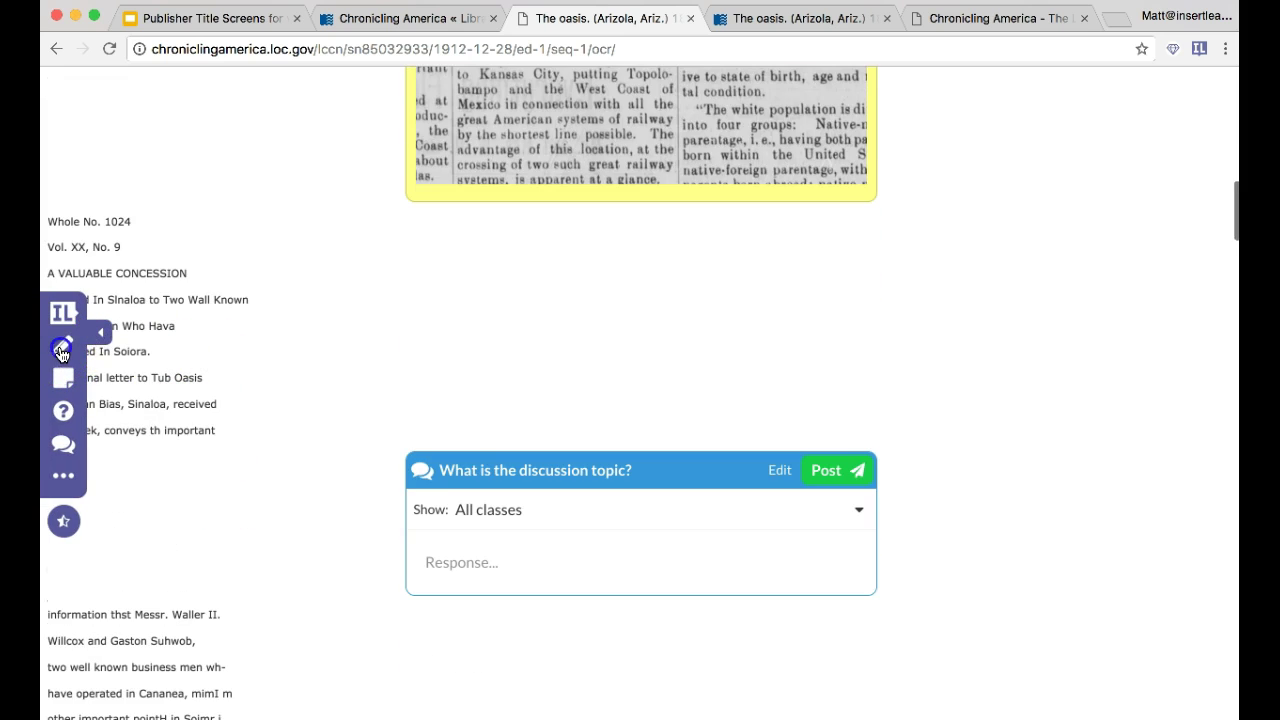
scroll(198, 327, "down", 4)
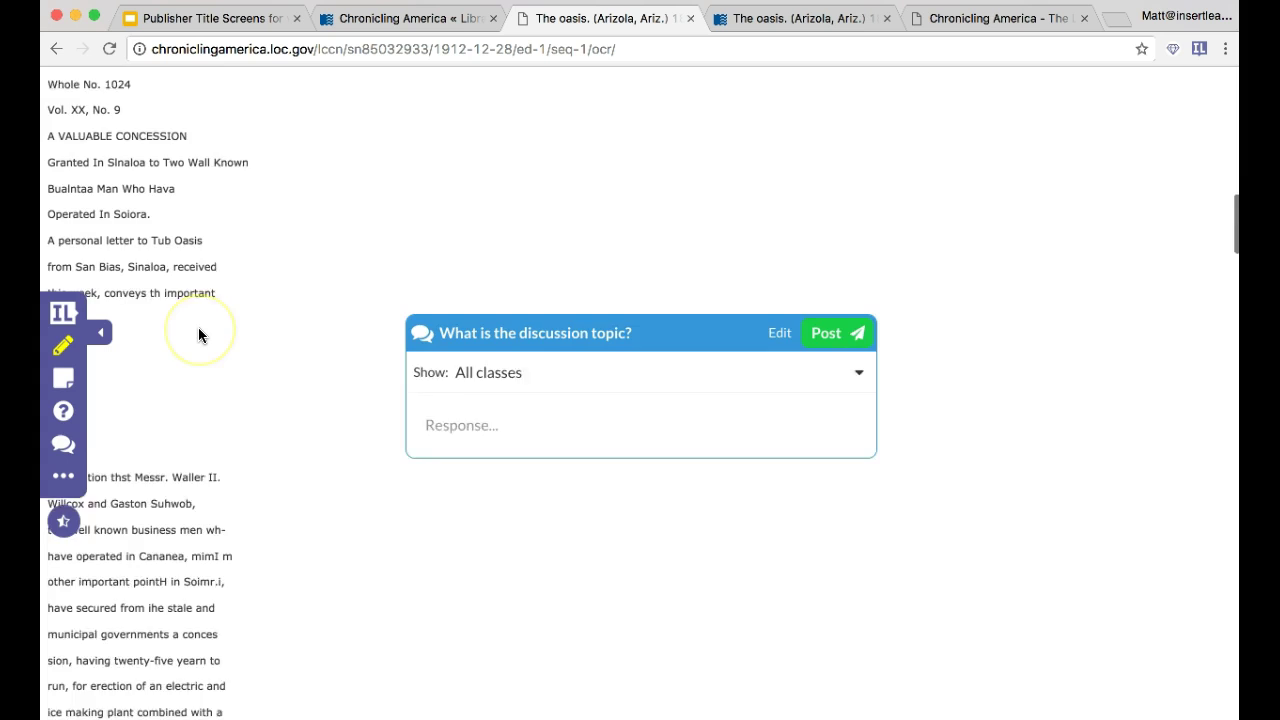
left_click_drag(47, 132, 183, 131)
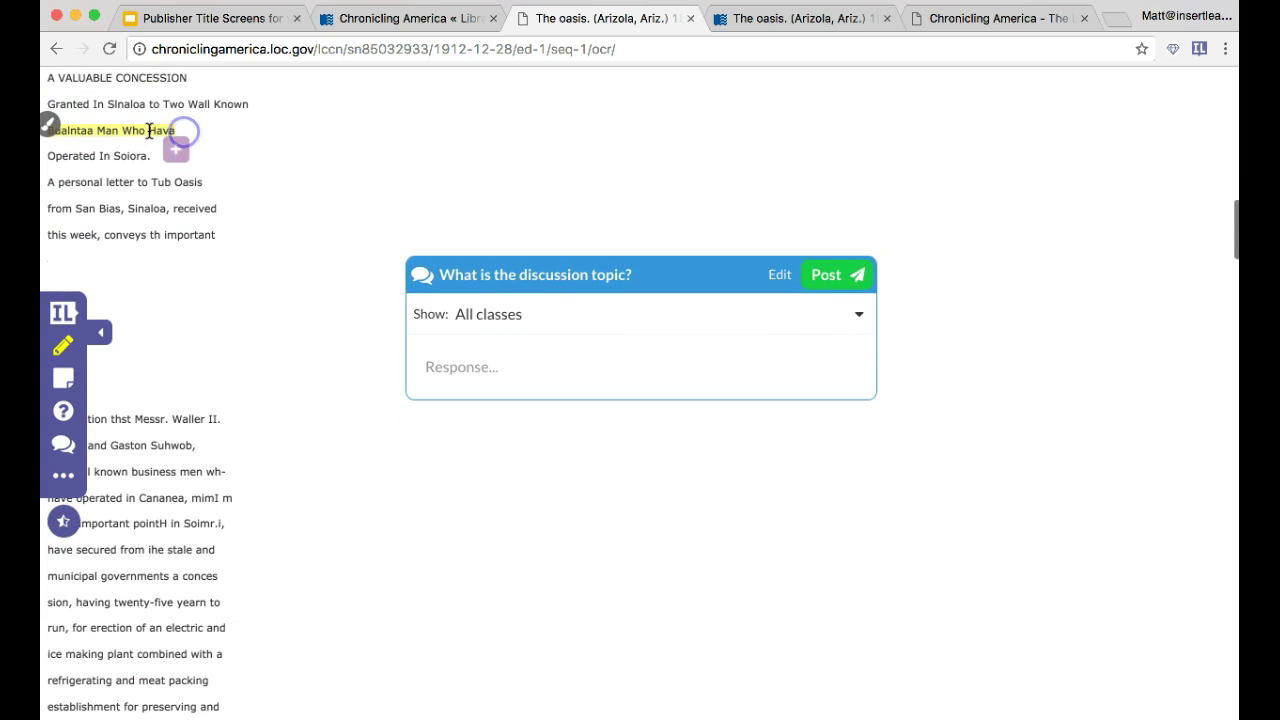
left_click(54, 133)
left_click(146, 200)
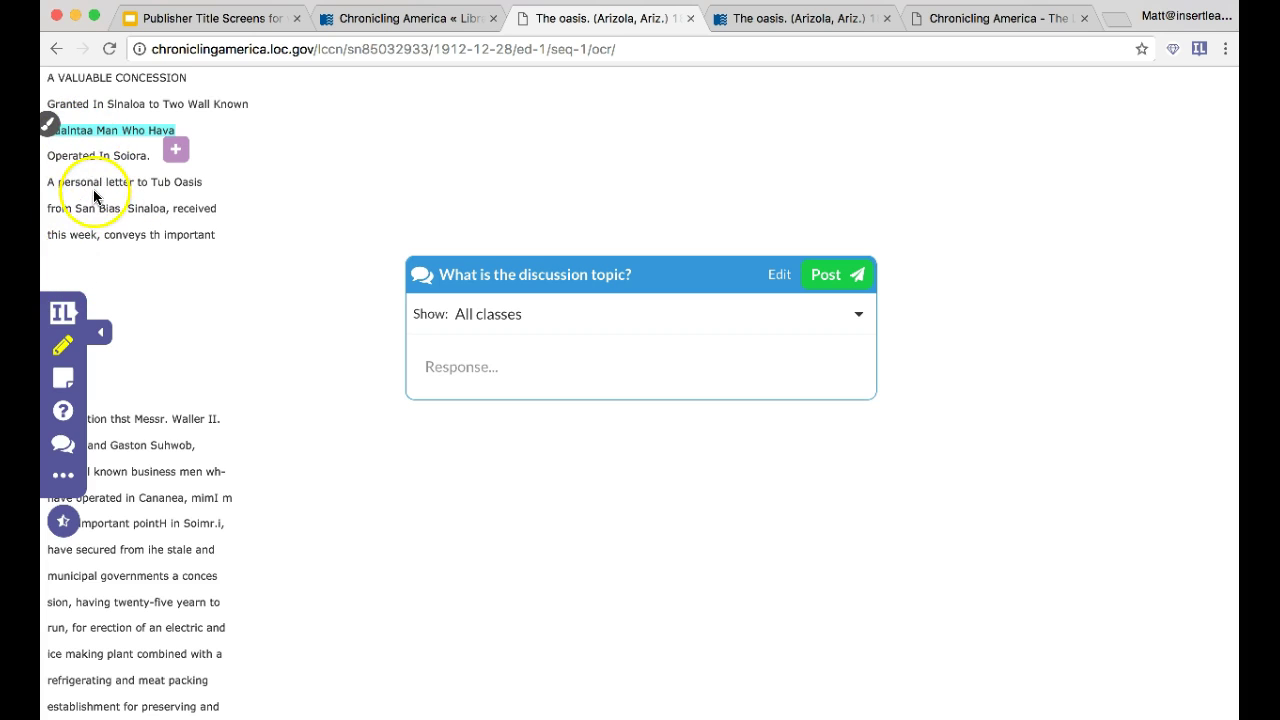
- Highlight "personal letter to Tub" in green and the word "conveys" in yellow
left_click_drag(58, 182, 172, 186)
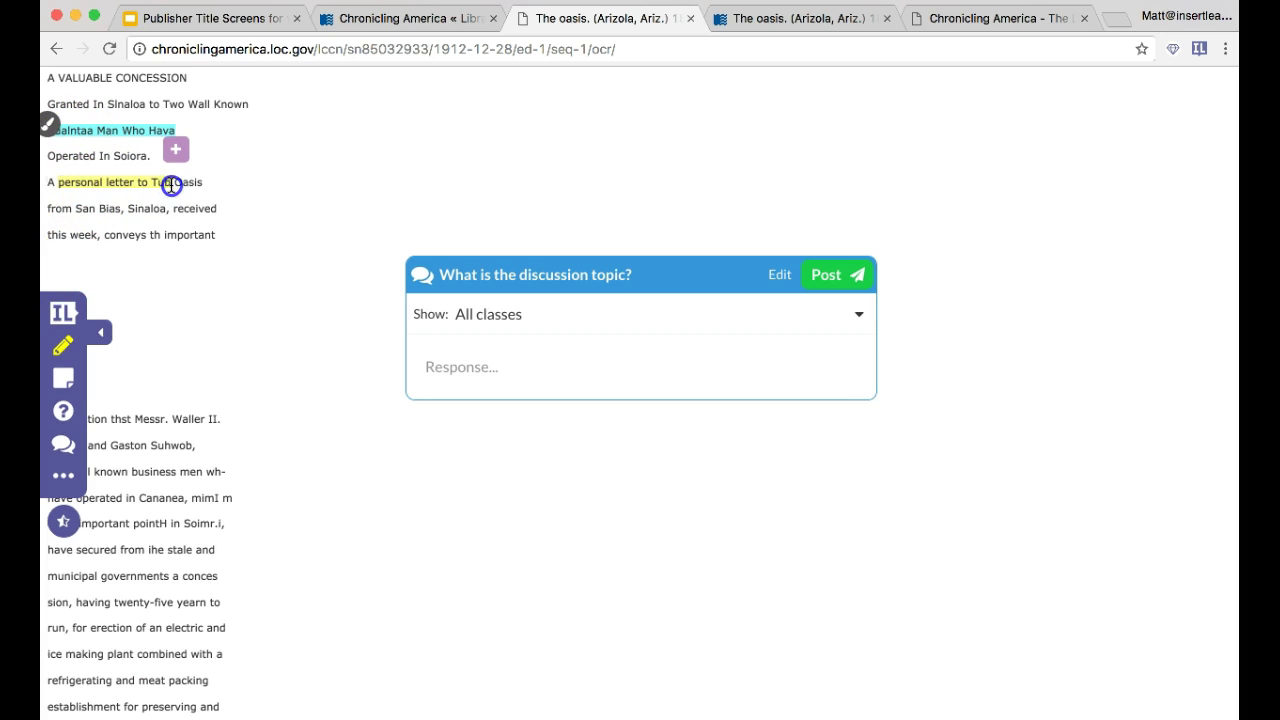
left_click(63, 176)
left_click(63, 176)
left_click(63, 176)
left_click(63, 176)
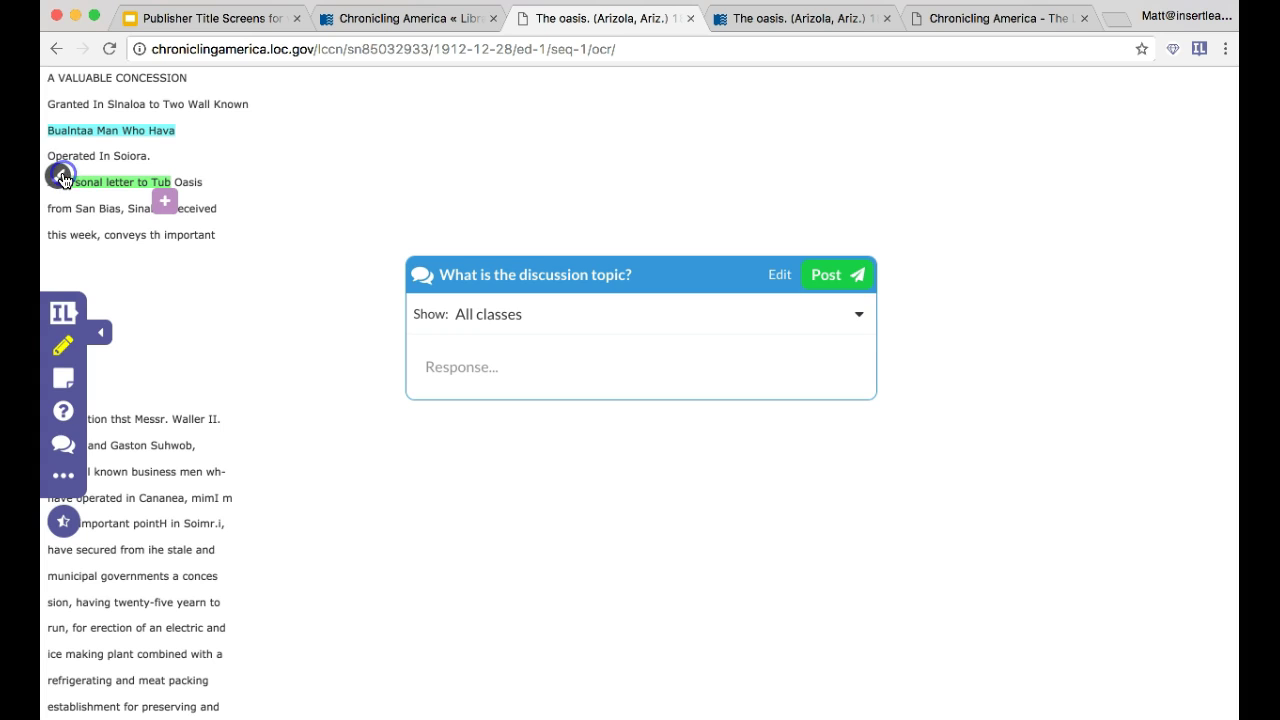
double_click(110, 234)
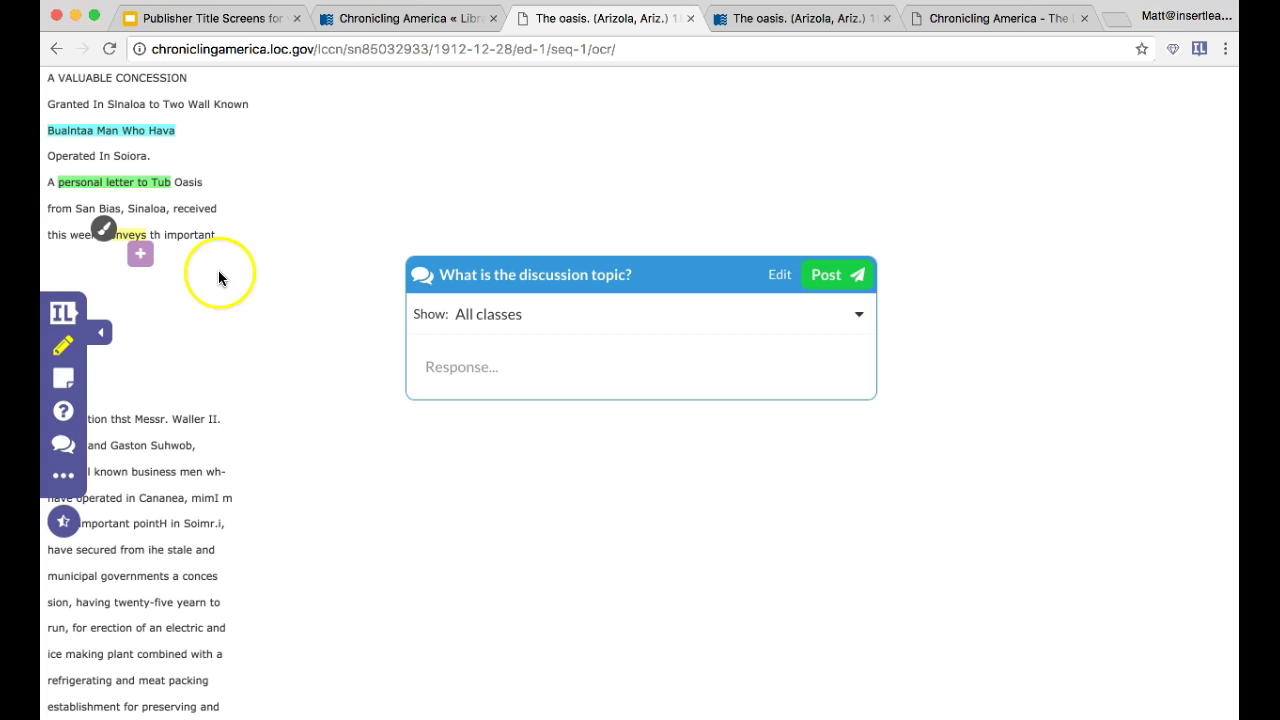